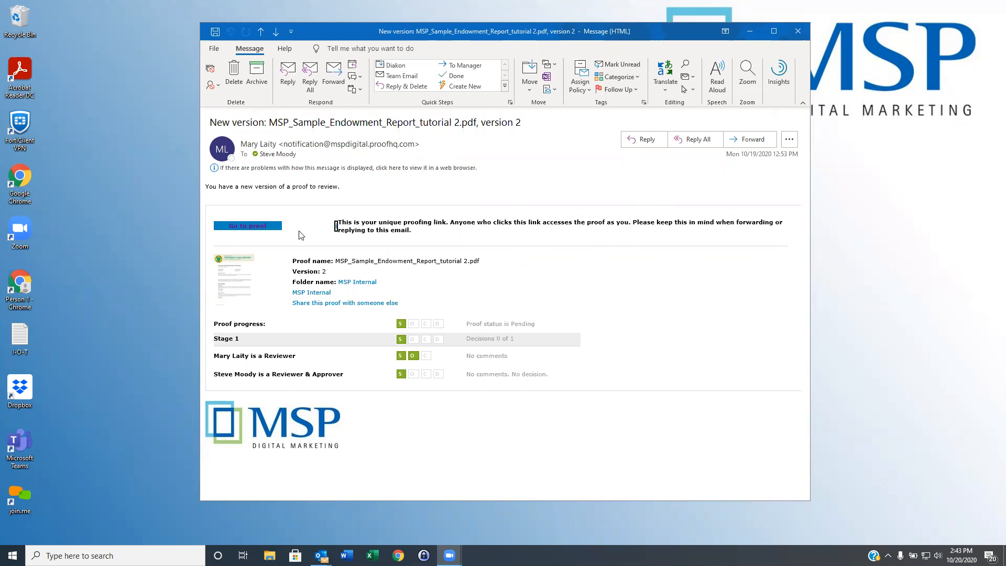
# Open version 2 of the sample endowment report proof from its email notification and dismiss the welcome message
pyautogui.click(258, 226)
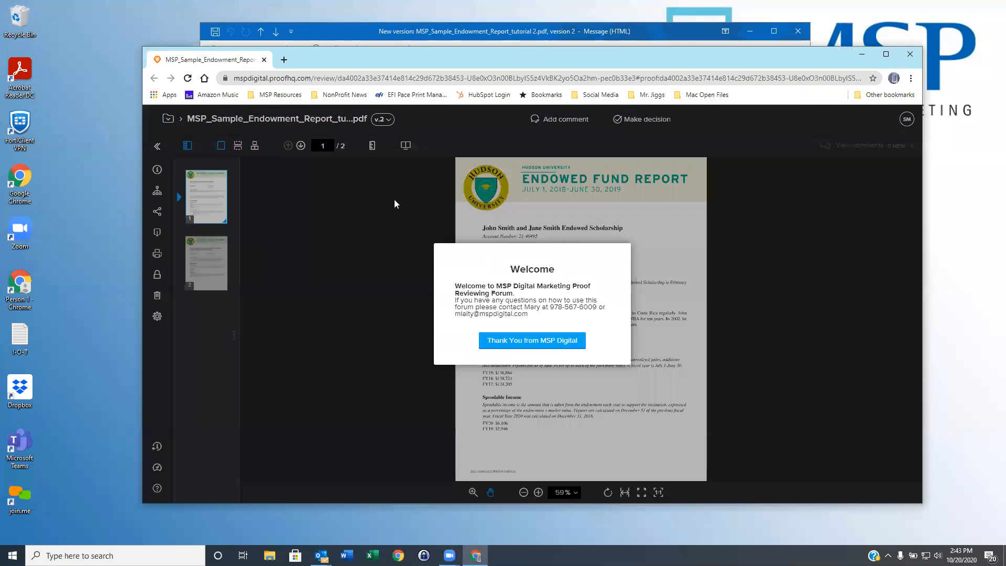
pyautogui.click(521, 341)
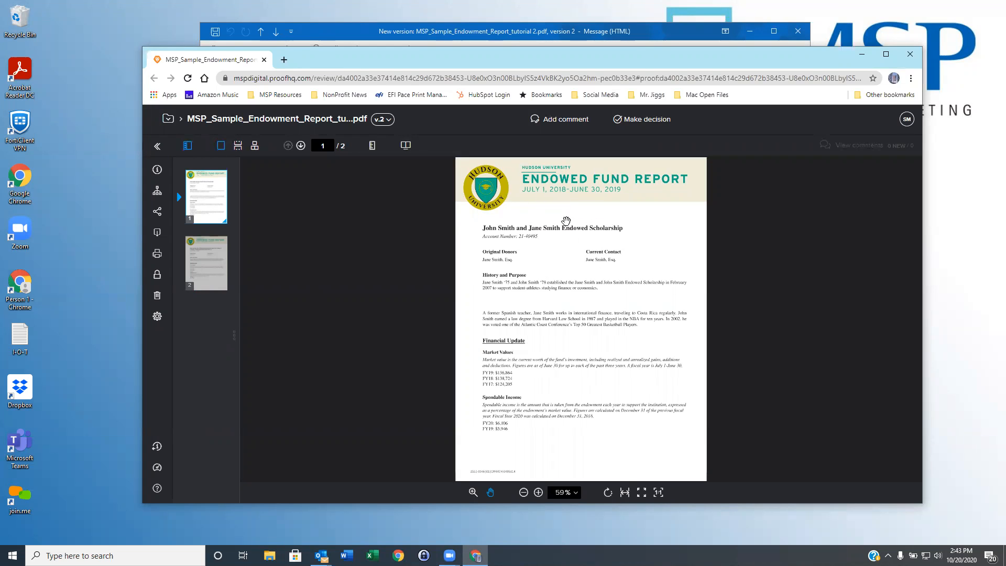
# Mark the page 1 text from "A former Spanish teacher" to "1987" and post a text comment replacing "Costa Rica" with "South America"
pyautogui.click(565, 121)
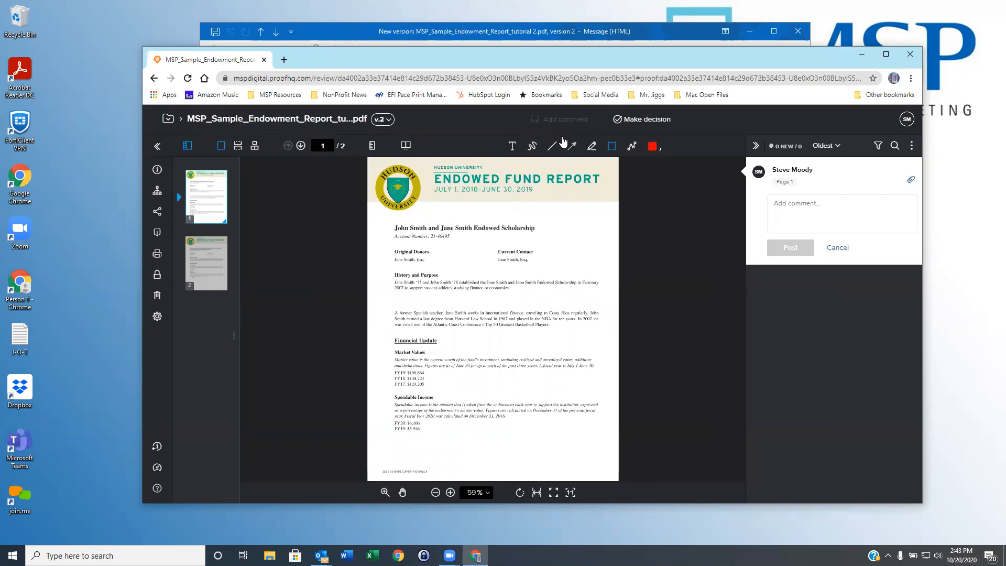
pyautogui.click(513, 147)
pyautogui.moveTo(395, 313); pyautogui.dragTo(508, 318)
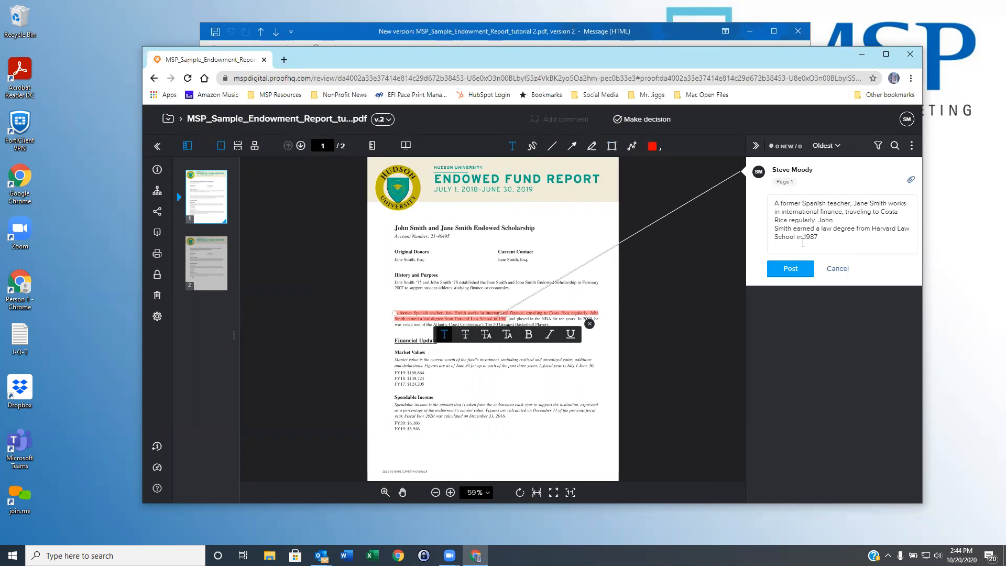
pyautogui.moveTo(882, 212); pyautogui.dragTo(790, 220)
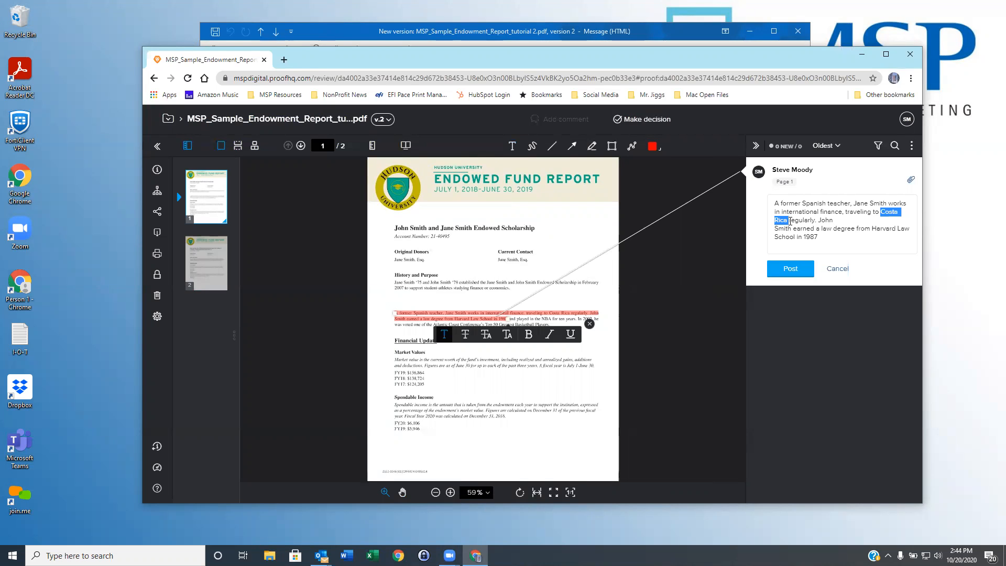
pyautogui.write('South Ame')
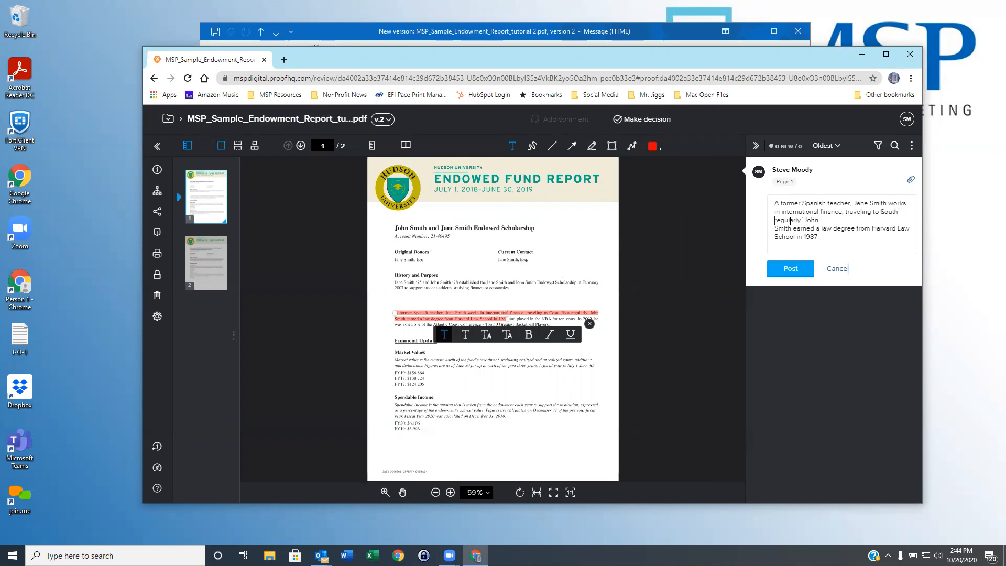
pyautogui.write('rica')
pyautogui.click(796, 268)
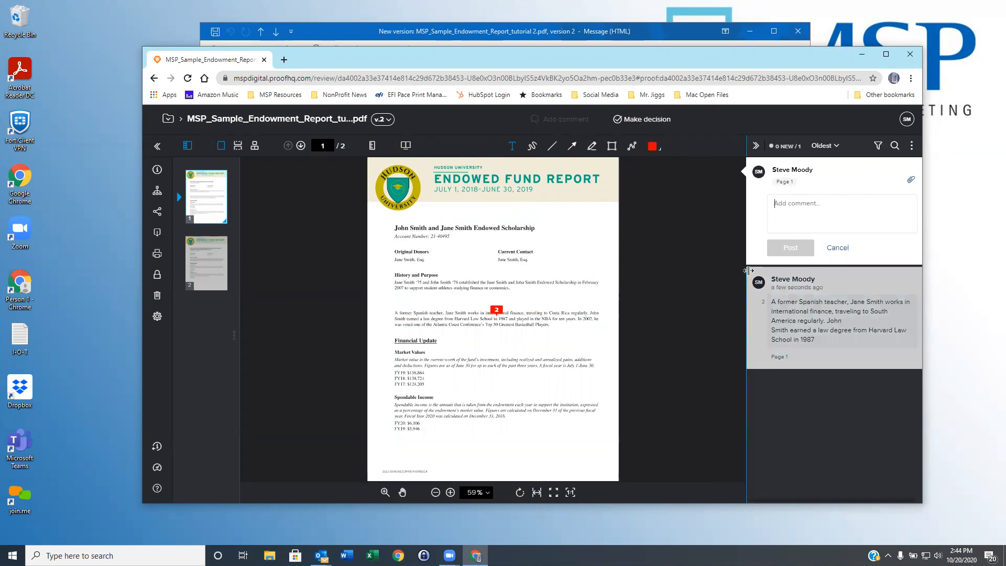
# Draw a freehand loop around the Current Contact block on page 1 and post the comment "This should be larger"
pyautogui.click(532, 149)
pyautogui.moveTo(522, 244)
pyautogui.mouseDown()
pyautogui.moveTo(493, 243)
pyautogui.moveTo(536, 265)
pyautogui.moveTo(534, 245)
pyautogui.moveTo(523, 245)
pyautogui.mouseUp()
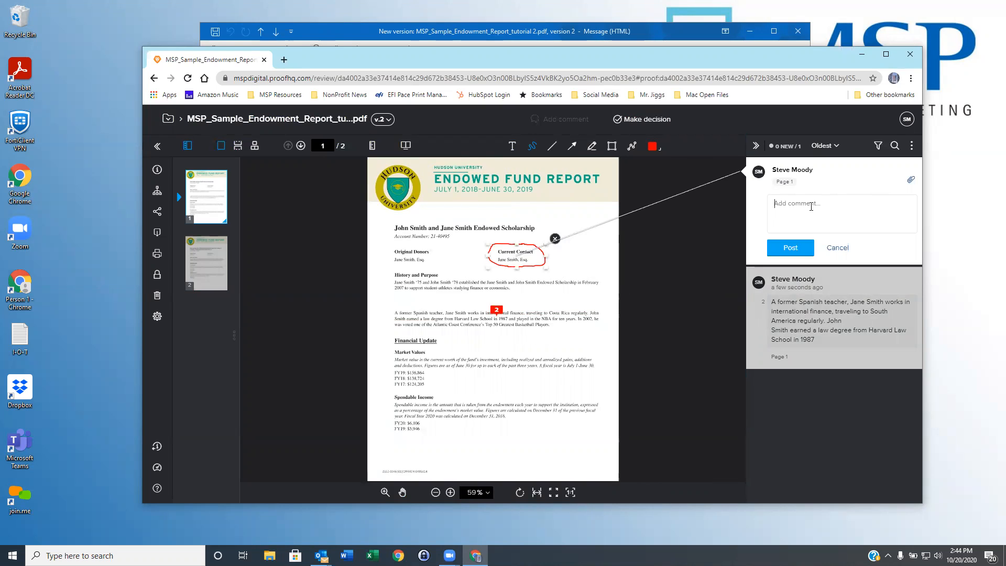
pyautogui.click(811, 206)
pyautogui.write('This sh')
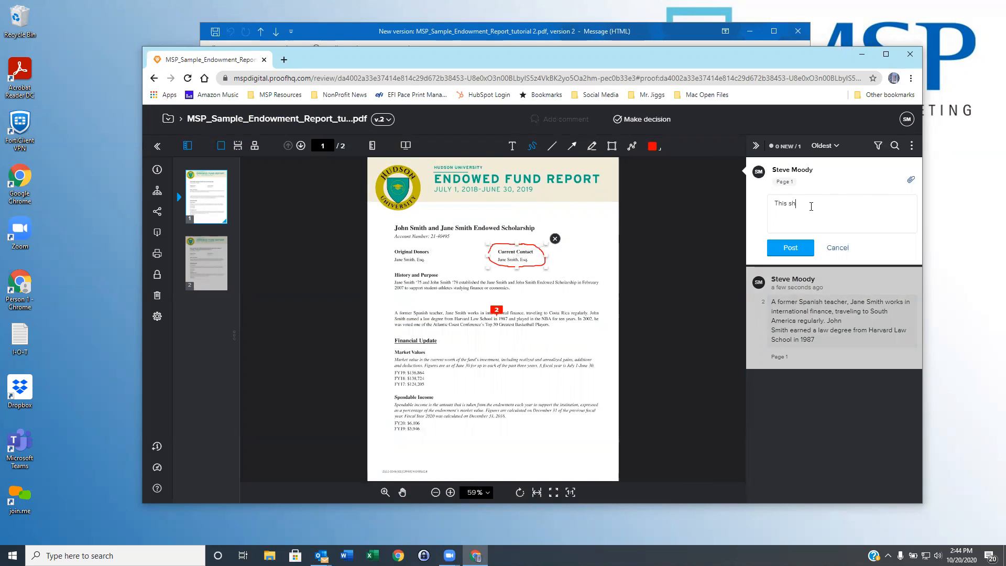
pyautogui.write('ould be larger')
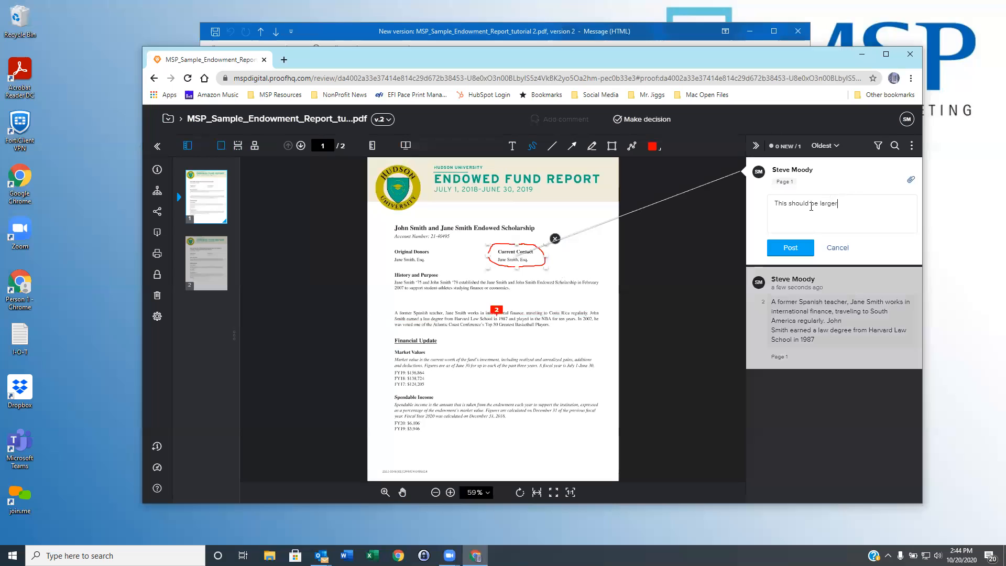
pyautogui.click(804, 250)
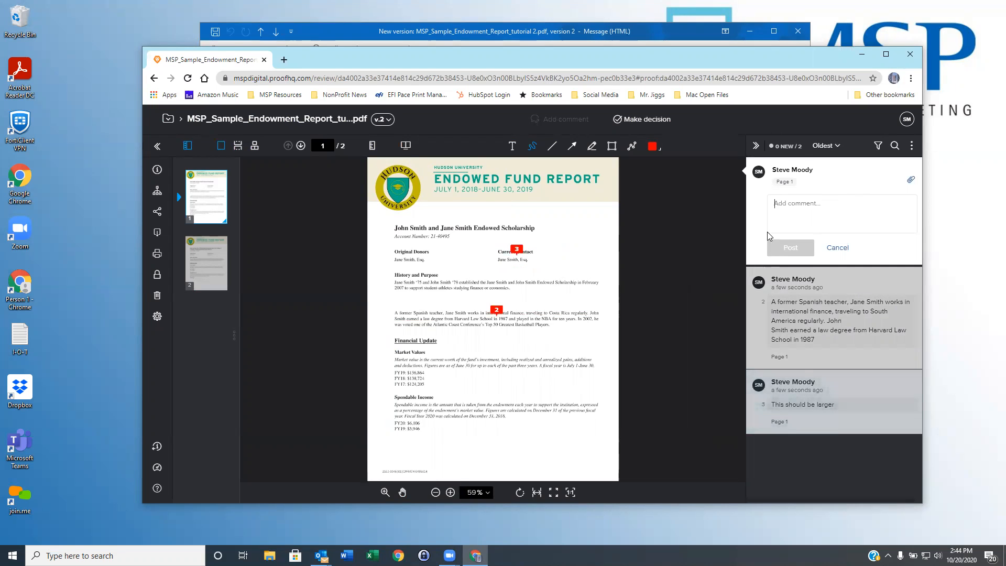
# Draw a line under the Market Values heading and post the comment "Make smaller"
pyautogui.click(553, 149)
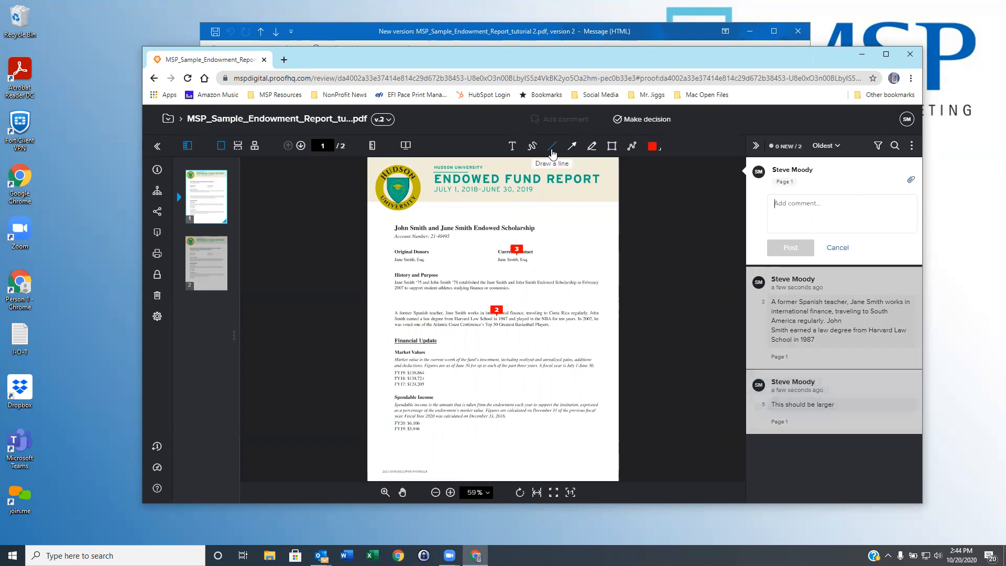
pyautogui.moveTo(395, 355); pyautogui.dragTo(427, 355)
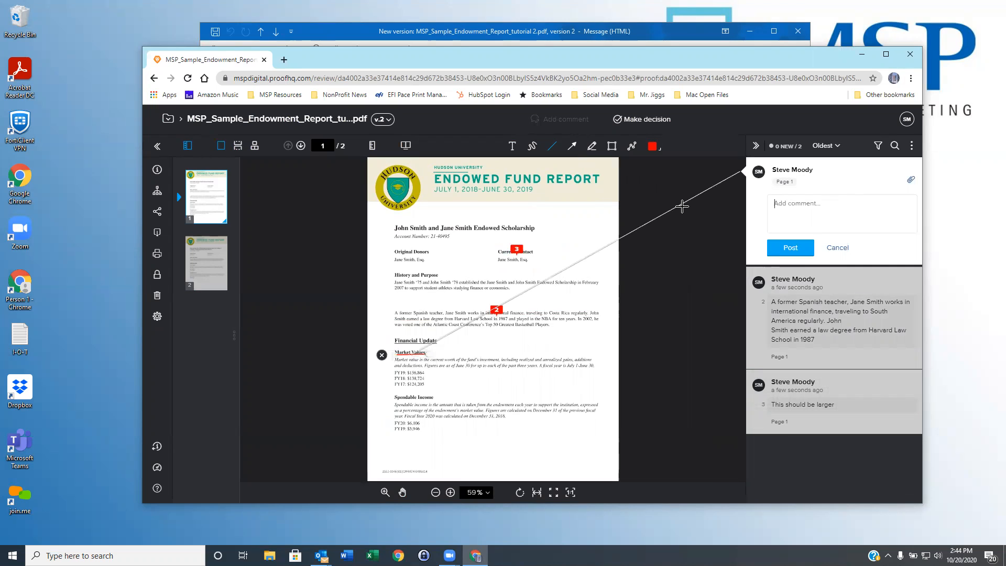
pyautogui.write('Make smaller')
pyautogui.click(790, 247)
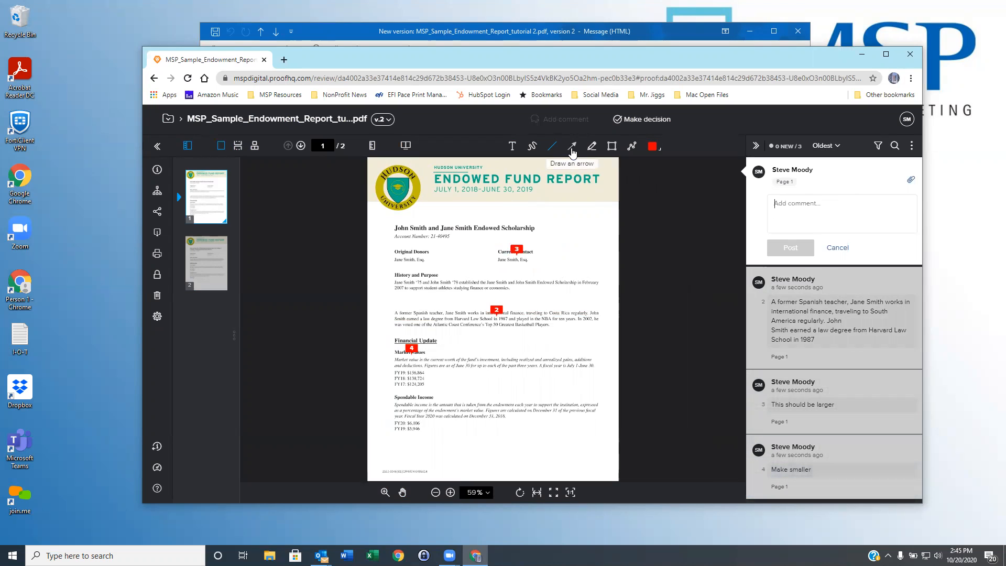
# Draw a rectangle around the FY19 to FY17 market values and post the comment "Change to FY20 through FY 22"
pyautogui.click(612, 147)
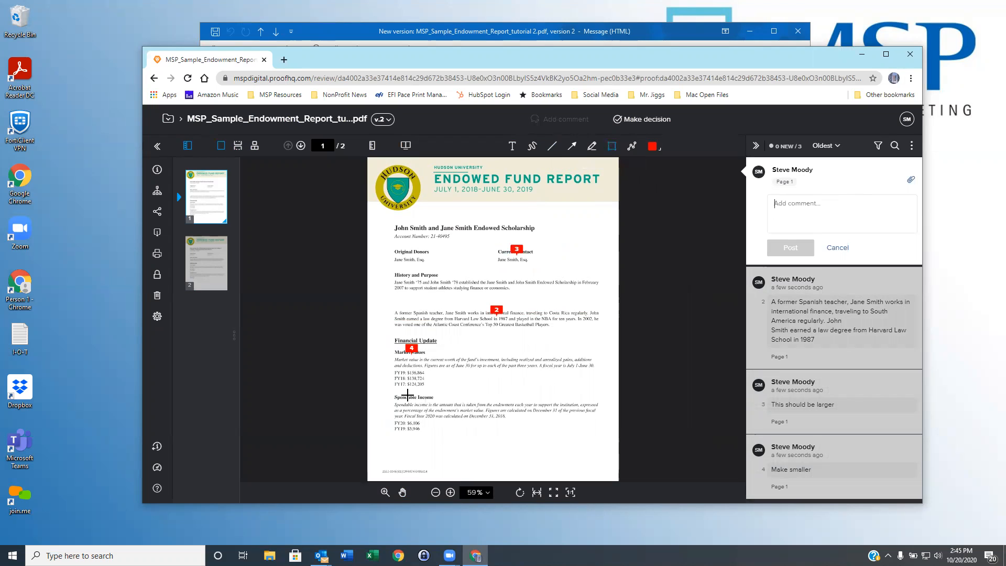
pyautogui.moveTo(388, 367); pyautogui.dragTo(433, 391)
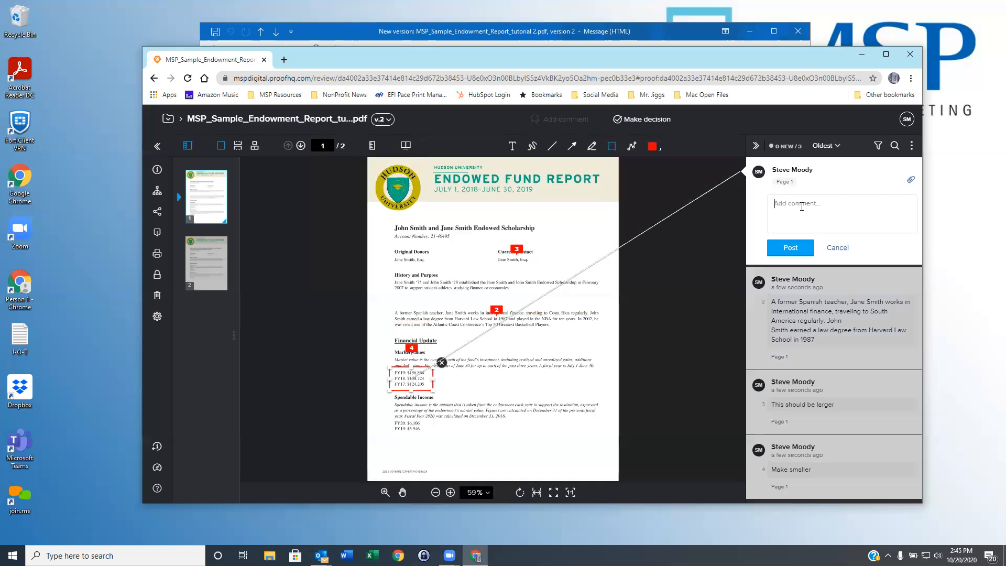
pyautogui.write('Chan')
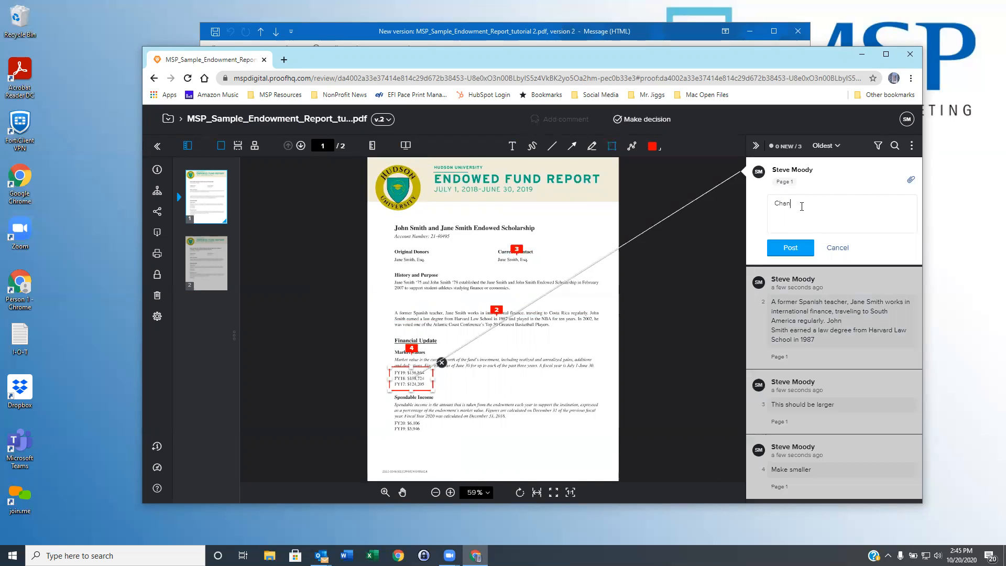
pyautogui.write('ge to ')
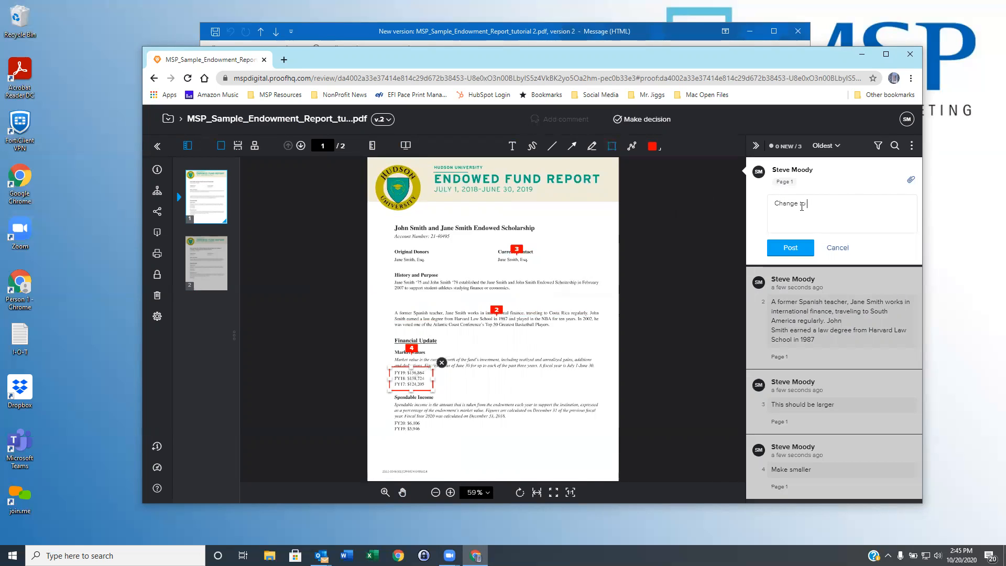
pyautogui.write('FY20 through FY 22')
pyautogui.click(779, 252)
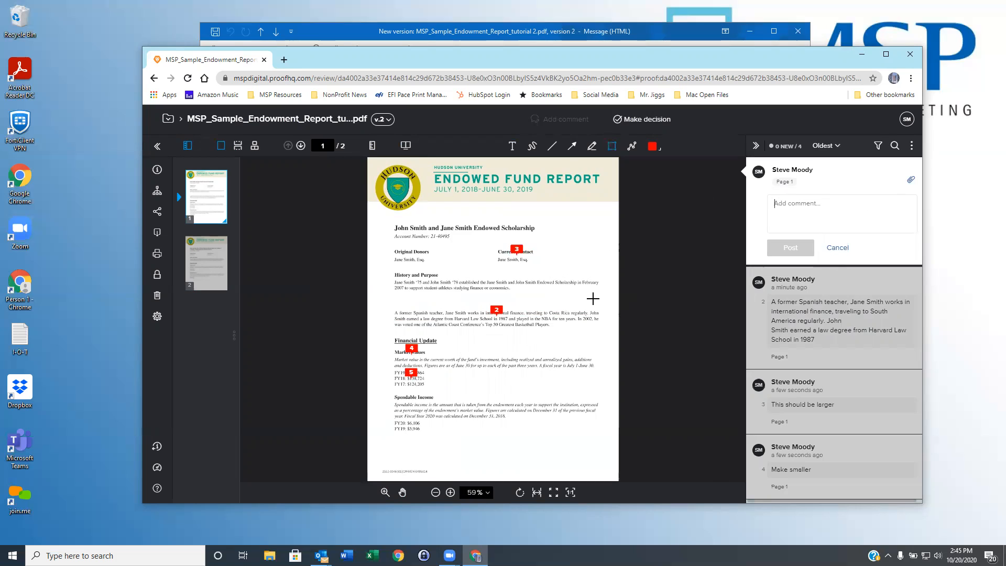
# Post the reply "I did not mean this" to the comment about South America
pyautogui.click(803, 283)
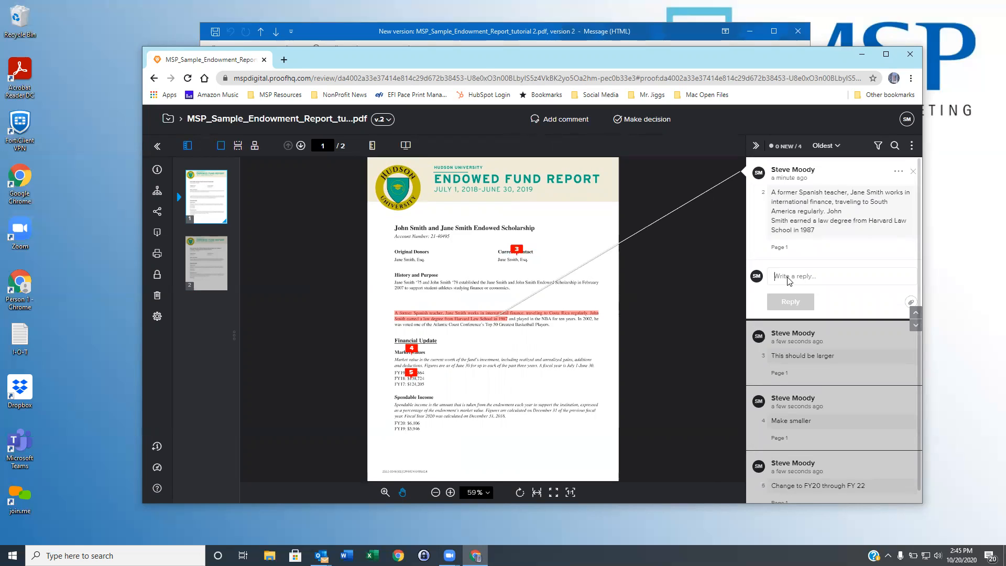
pyautogui.write('I')
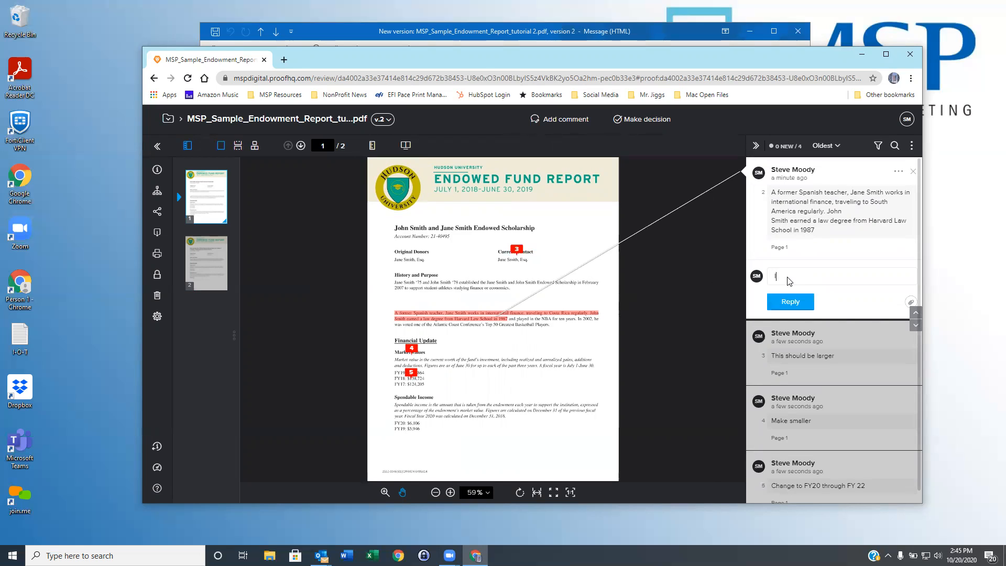
pyautogui.write(' did not mean this')
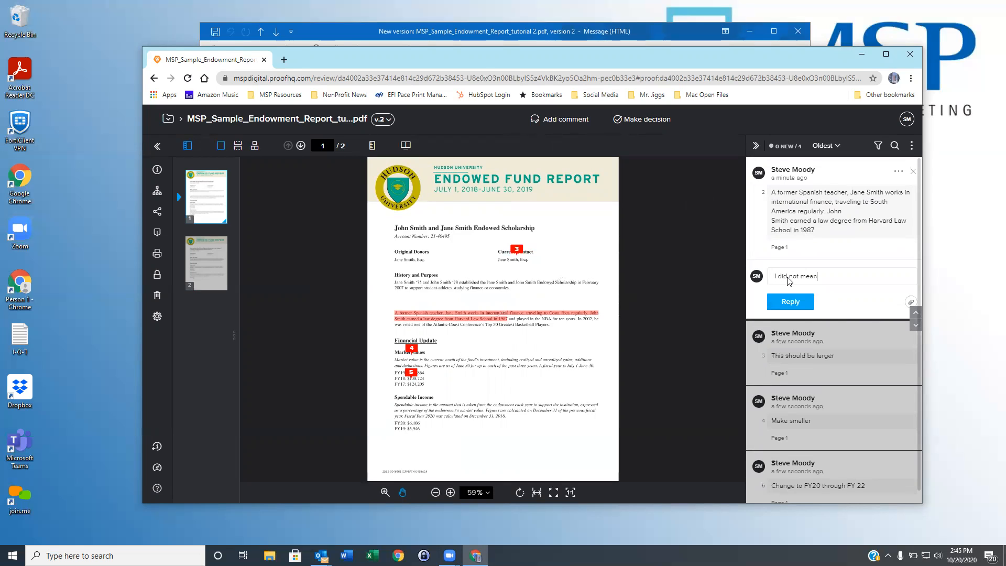
pyautogui.click(792, 299)
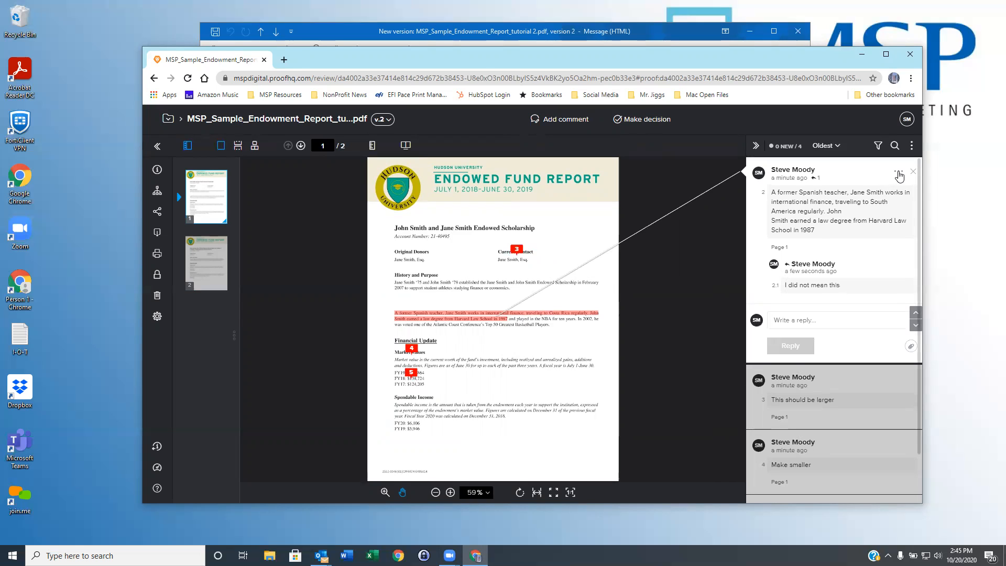
# Delete the comment about South America together with its reply
pyautogui.click(899, 176)
pyautogui.click(863, 174)
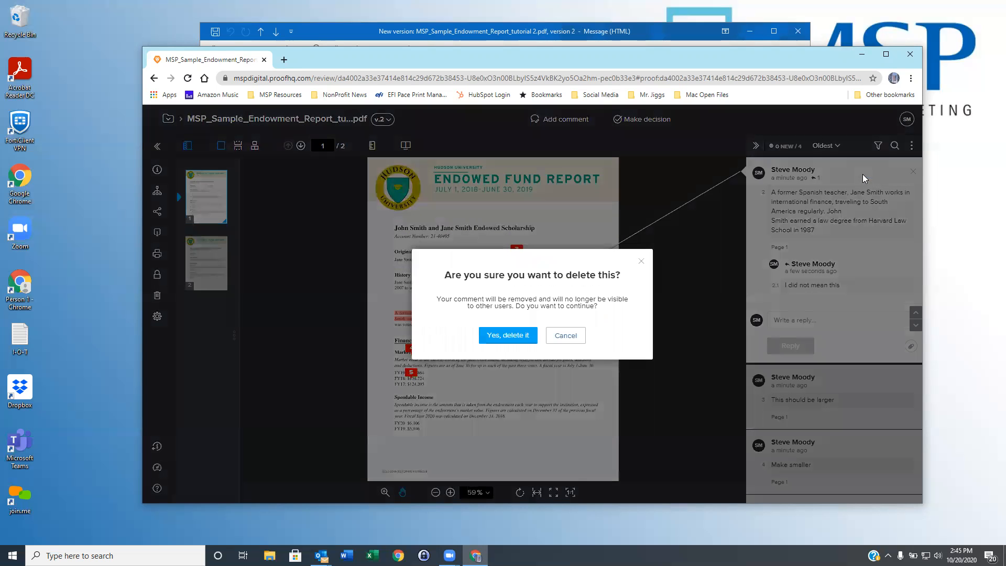
pyautogui.click(516, 338)
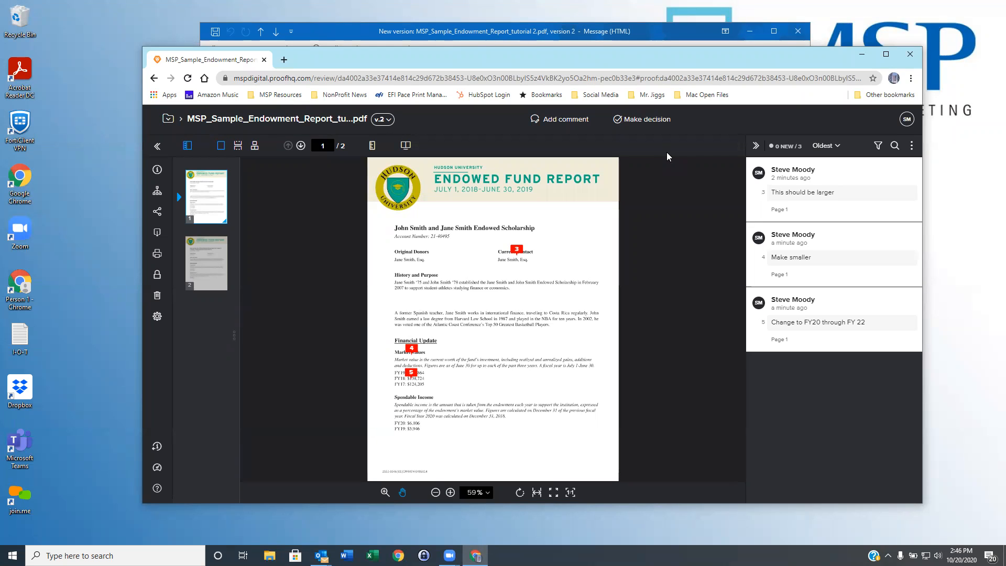
# Box the Hudson University logo on page 1 and post the comment "Switch the logos please" with the file "MSP Logo 574x201 96dpi" attached
pyautogui.click(564, 120)
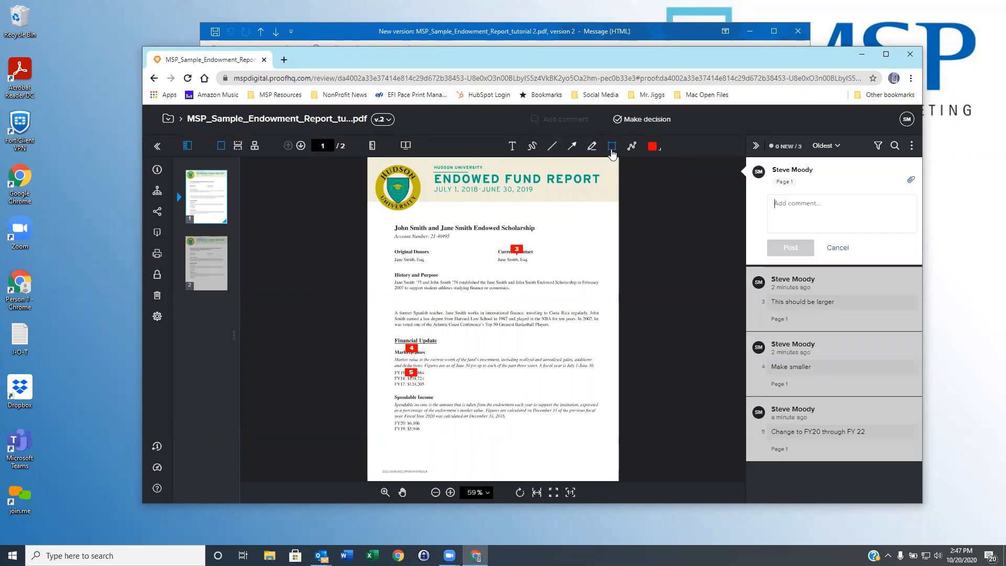
pyautogui.moveTo(374, 165)
pyautogui.mouseDown()
pyautogui.moveTo(380, 194)
pyautogui.moveTo(445, 225)
pyautogui.moveTo(425, 214)
pyautogui.mouseUp()
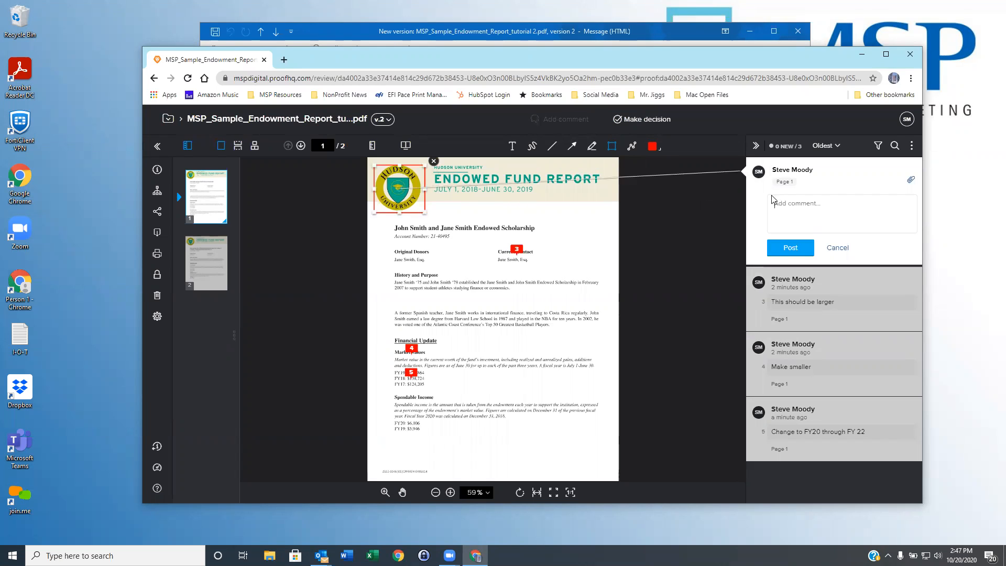
pyautogui.click(911, 182)
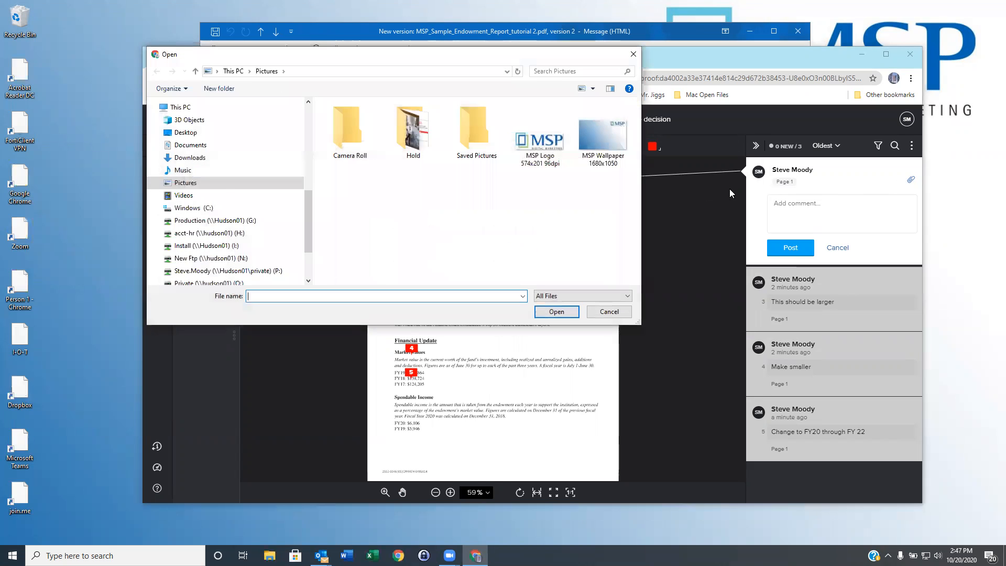
pyautogui.click(548, 149)
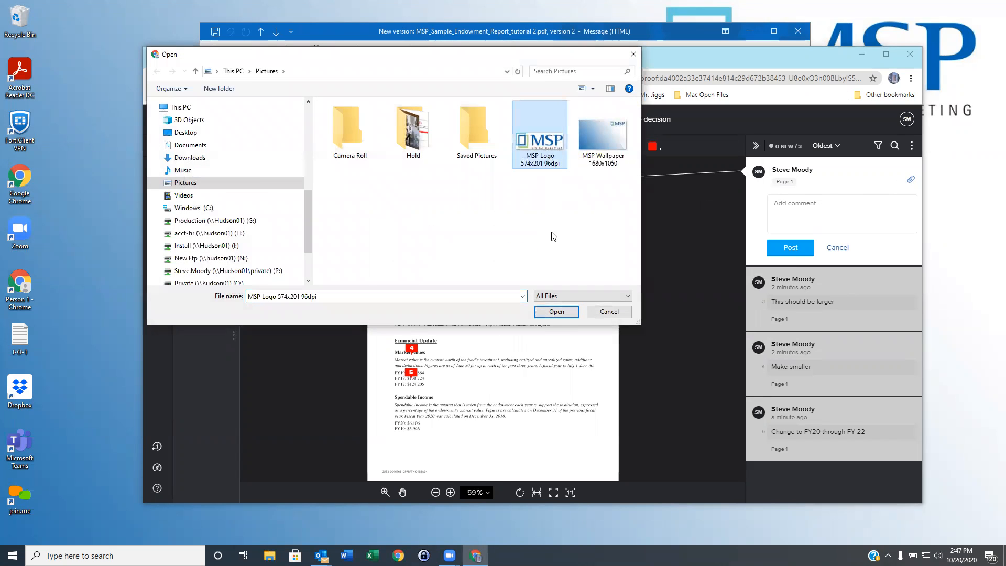
pyautogui.click(556, 312)
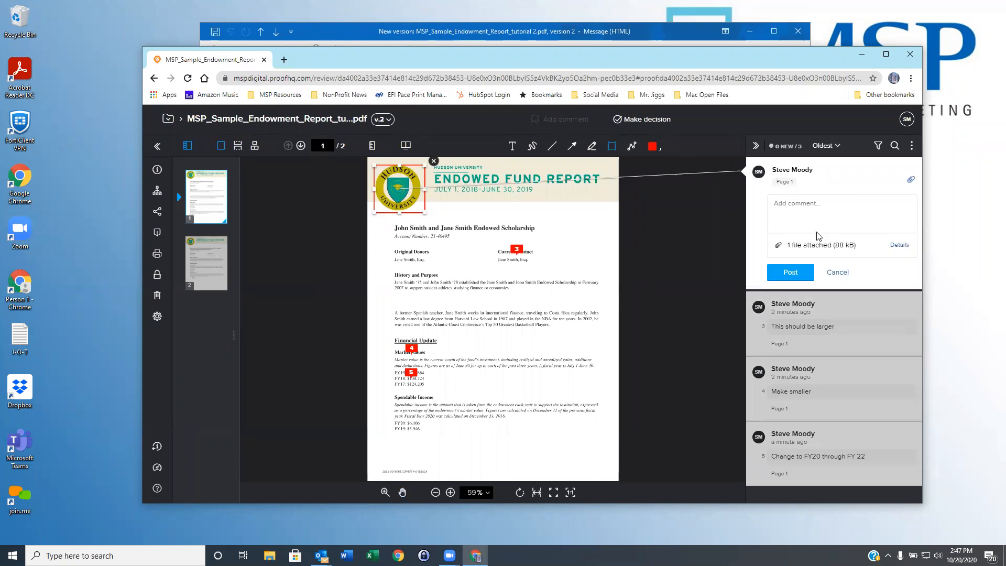
pyautogui.write('Switch the logos please')
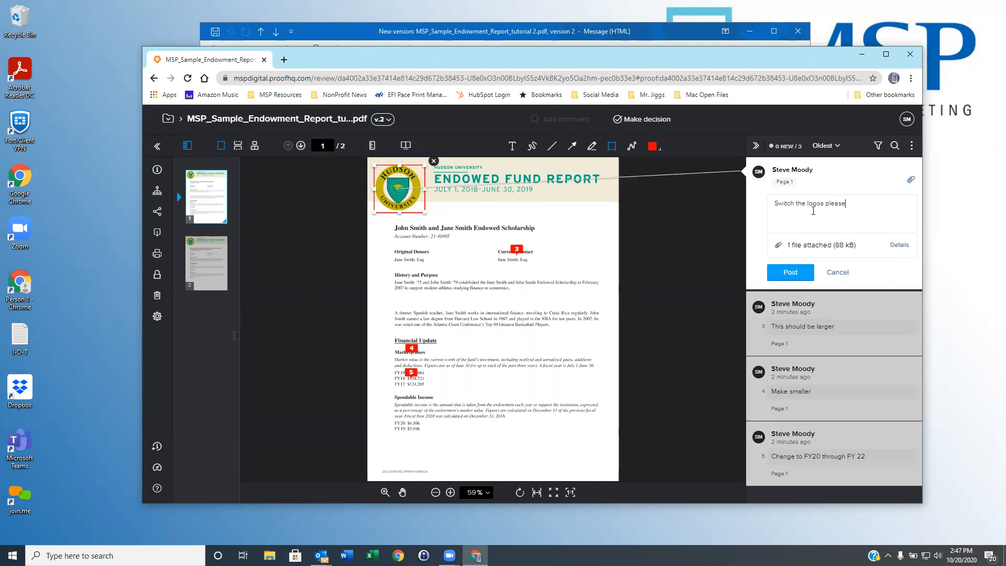
pyautogui.click(801, 275)
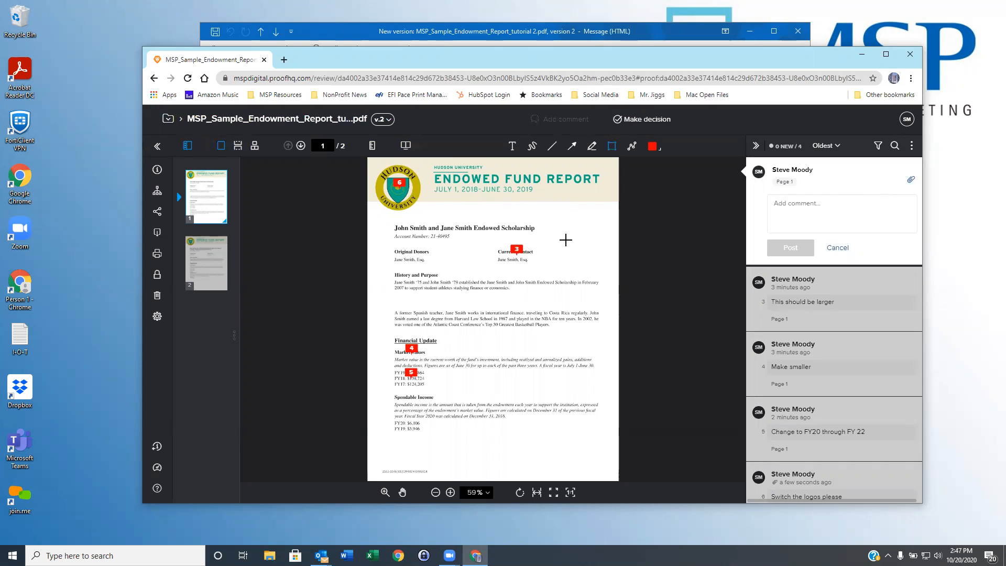
# Draw a box around the "Original Donors" heading on page 2 and post the comment "Primary Donor"
pyautogui.click(208, 263)
pyautogui.click(209, 202)
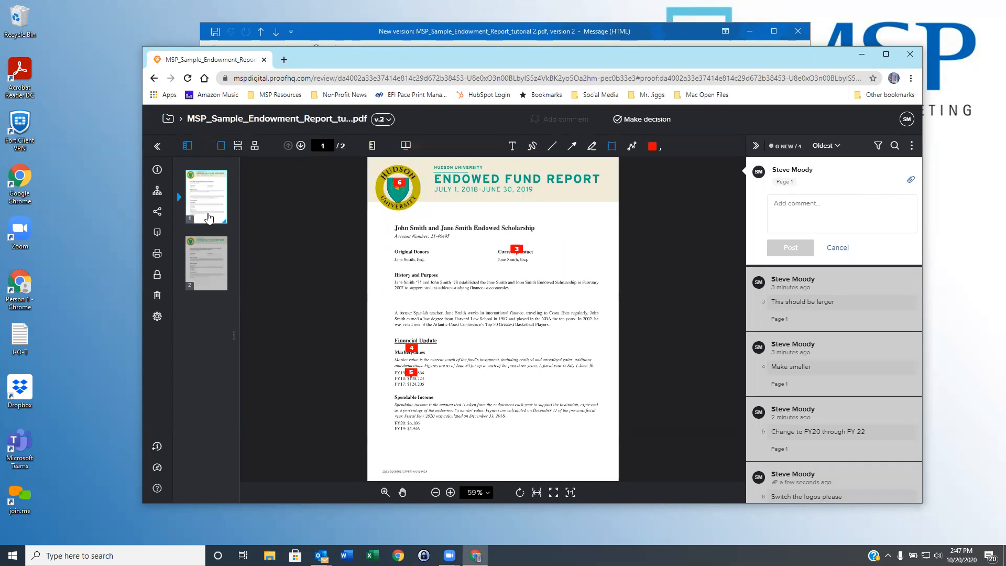
pyautogui.click(206, 263)
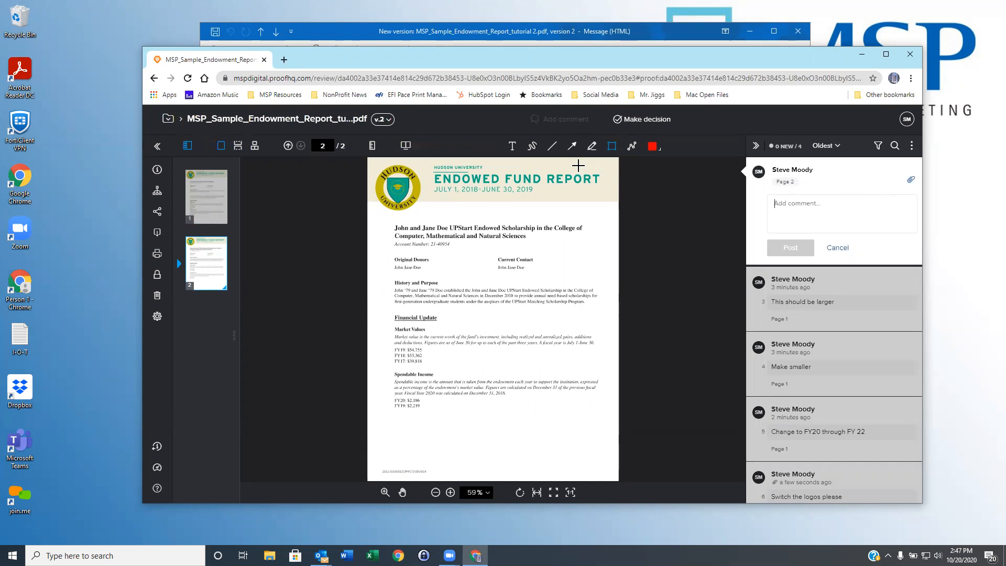
pyautogui.moveTo(390, 257); pyautogui.dragTo(433, 269)
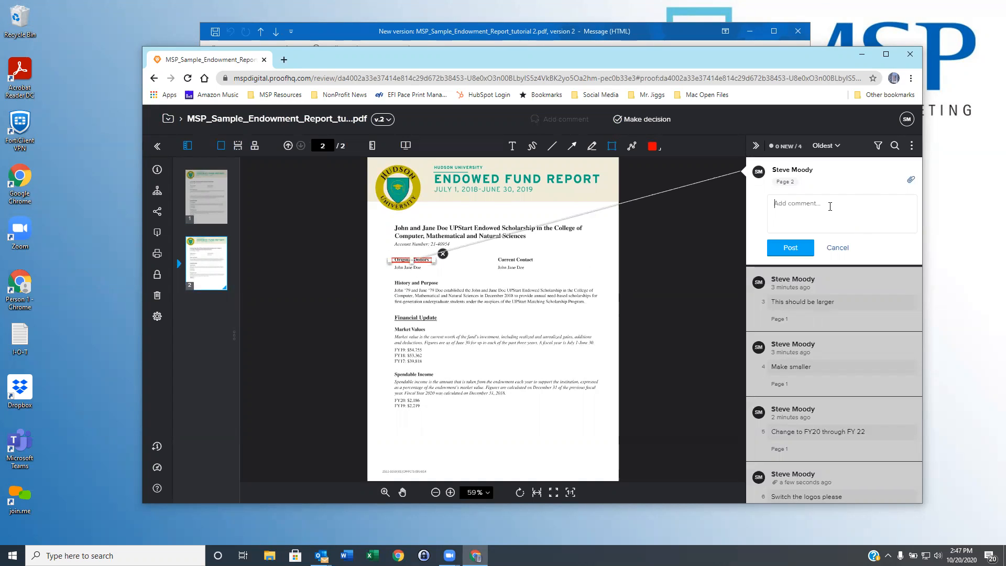
pyautogui.write('Primary Donor')
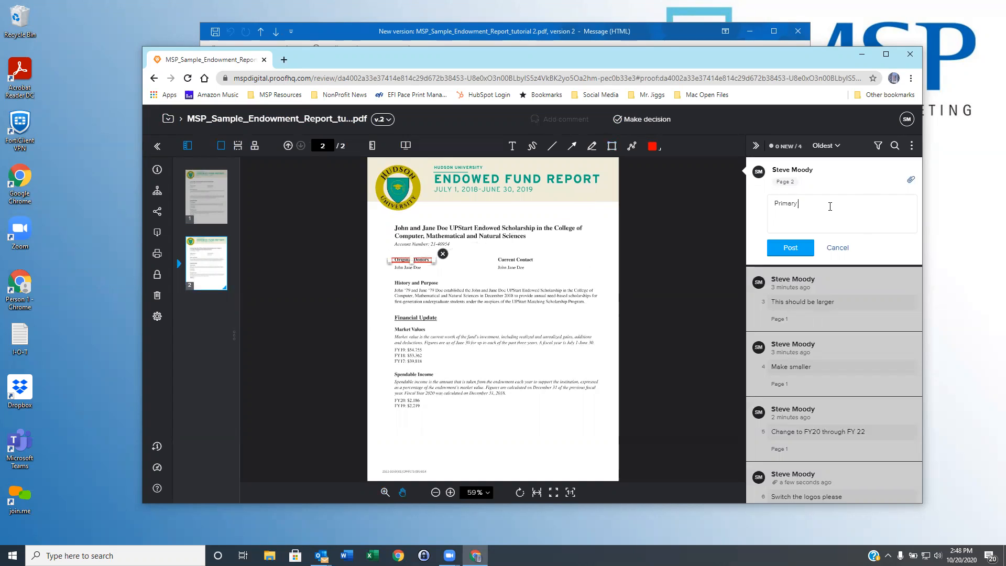
pyautogui.click(796, 260)
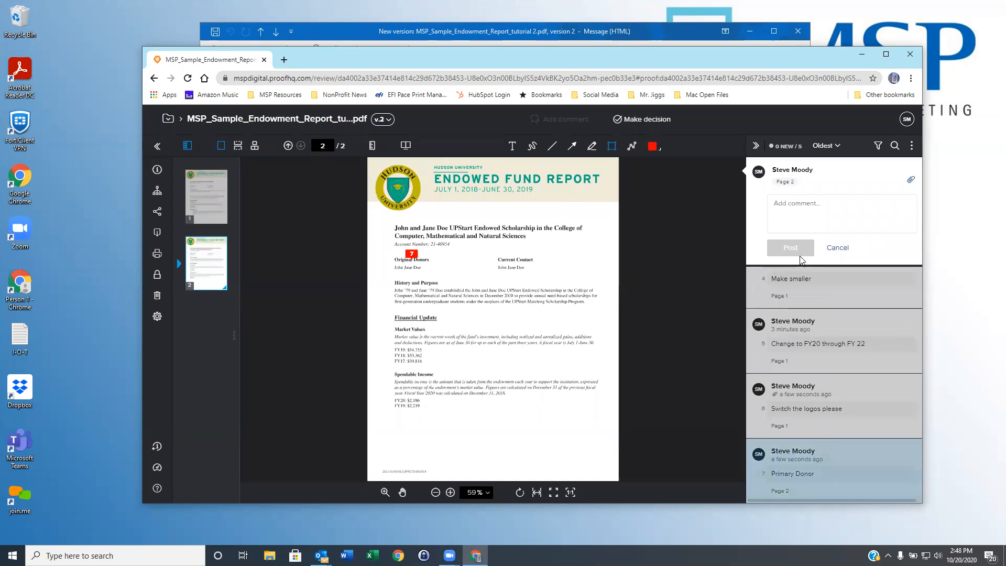
# Alternate between pages 1 and 2 of the proof to look over both marked-up pages, finishing on page 1
pyautogui.click(211, 208)
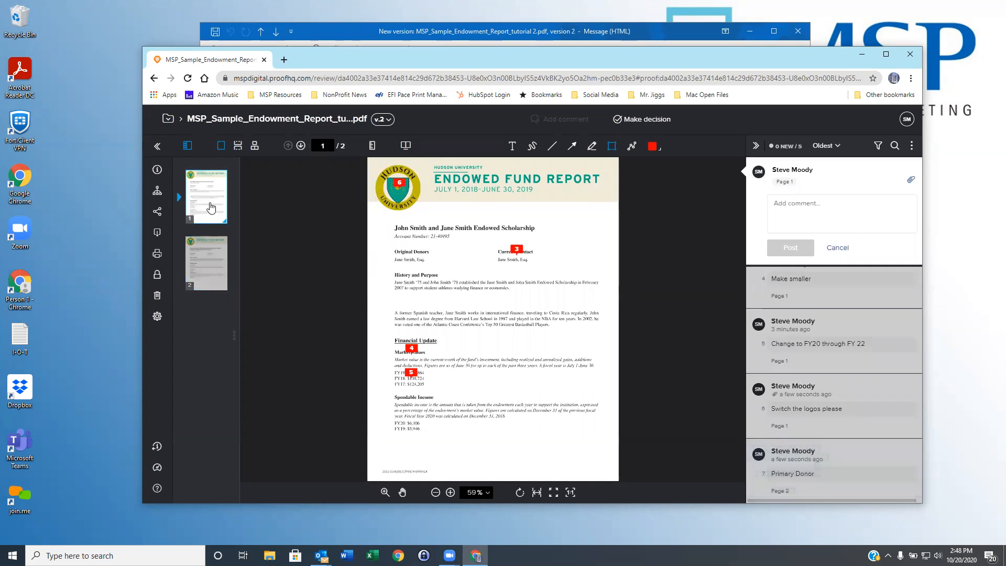
pyautogui.click(204, 267)
pyautogui.click(206, 197)
pyautogui.click(209, 265)
pyautogui.click(207, 198)
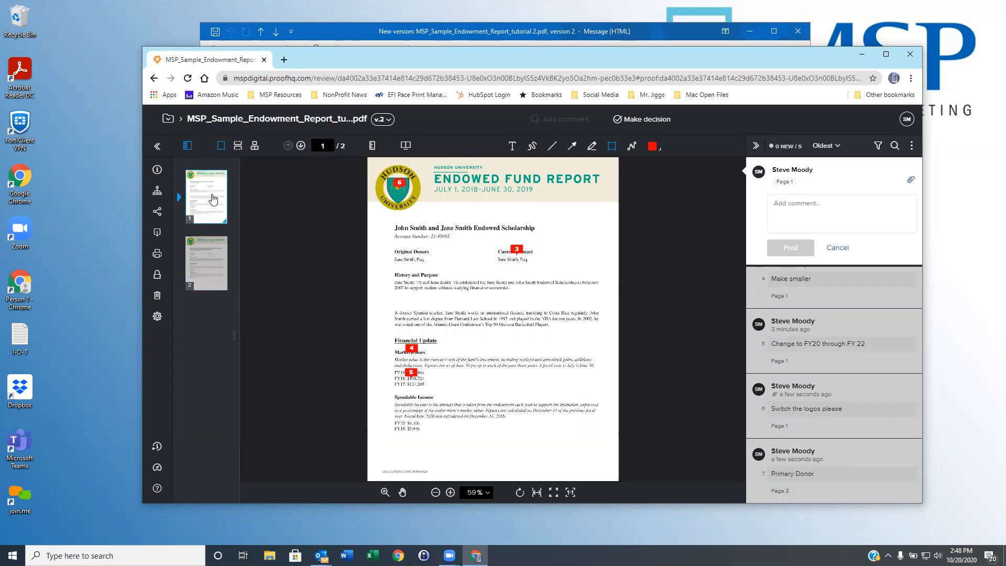
pyautogui.click(216, 263)
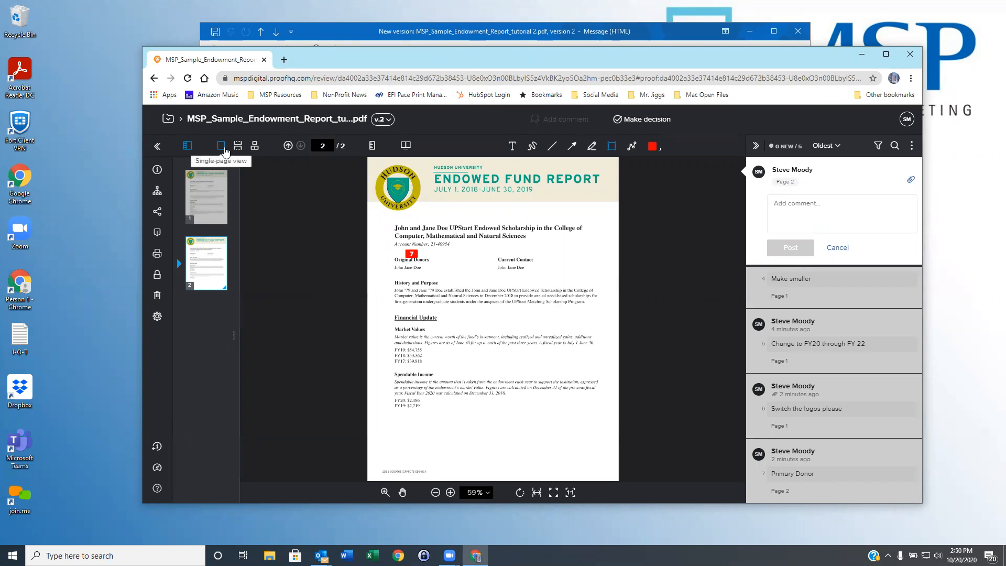
pyautogui.click(220, 205)
pyautogui.click(213, 268)
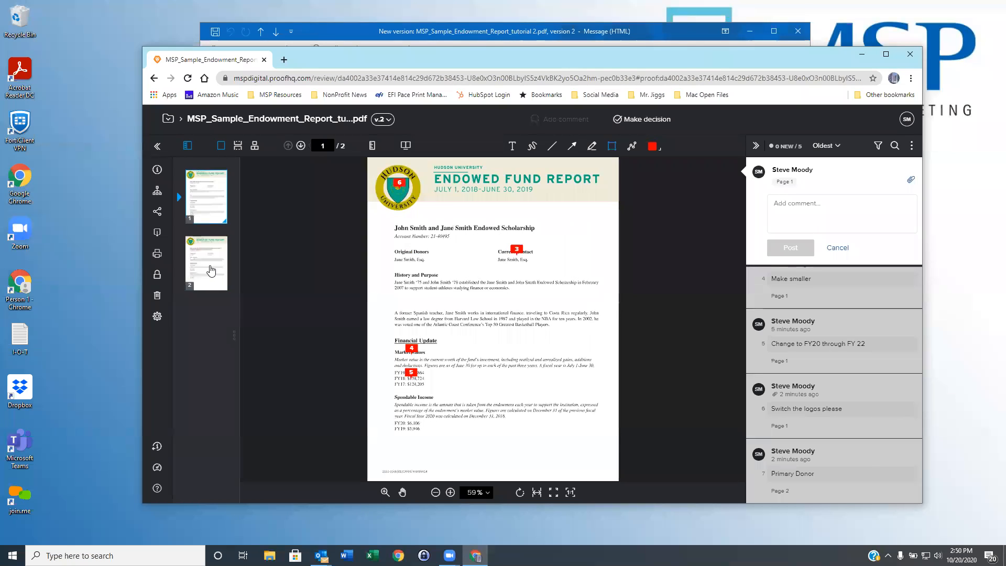
pyautogui.click(212, 221)
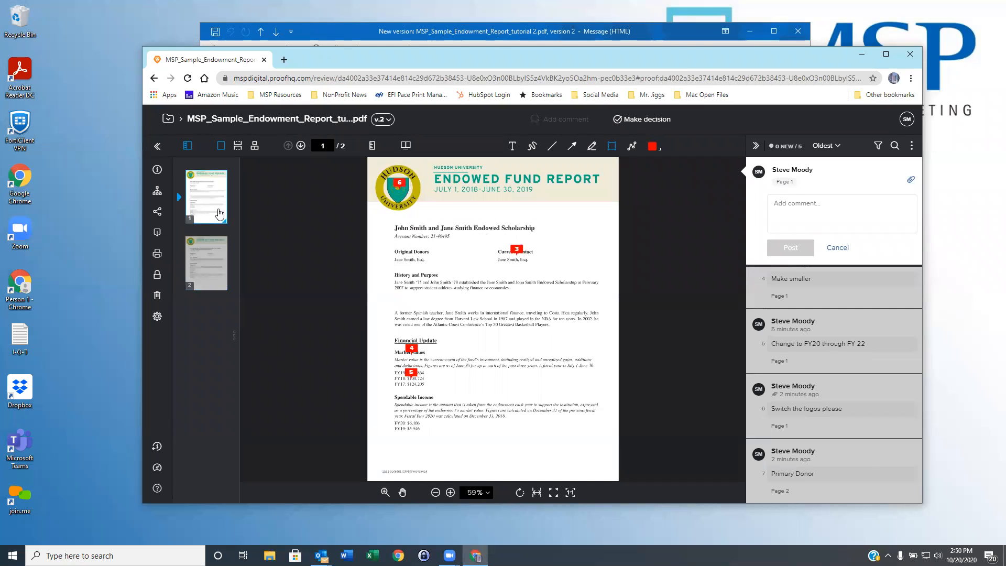
# Switch the proof to continuous view and look through both pages as one running document
pyautogui.click(238, 150)
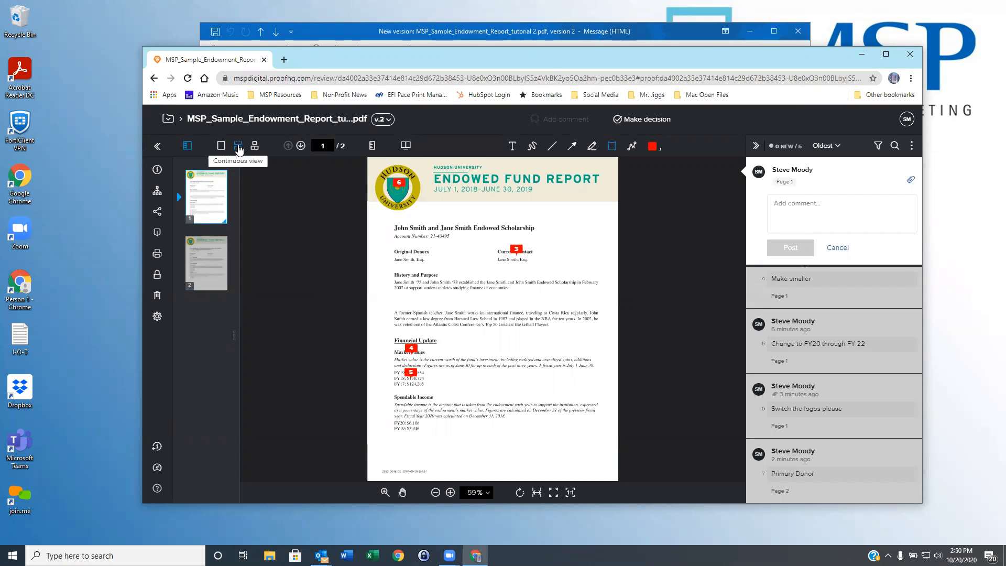
pyautogui.click(239, 149)
pyautogui.scroll(-8, 456, 238)
pyautogui.scroll(10, 454, 238)
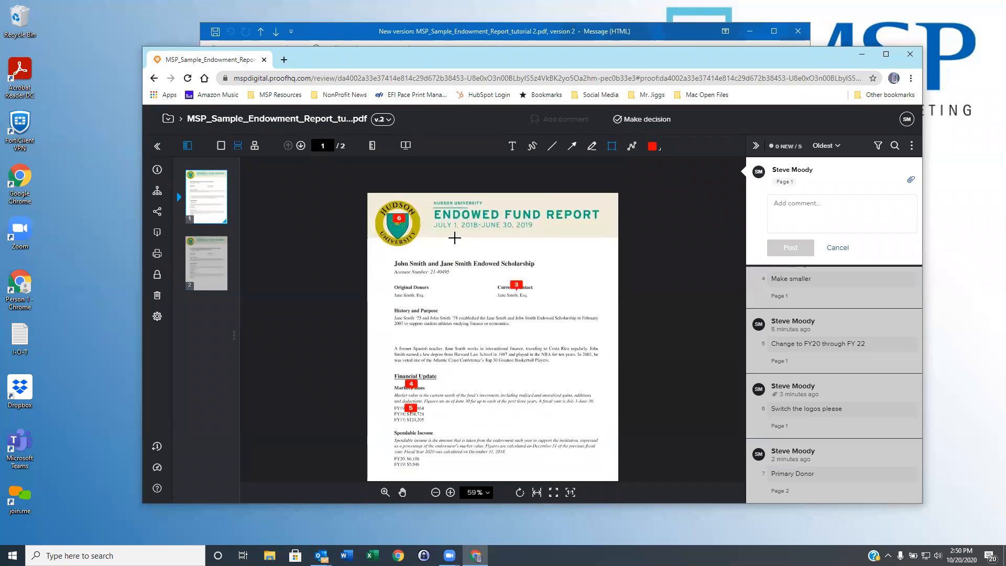
pyautogui.scroll(-2, 454, 238)
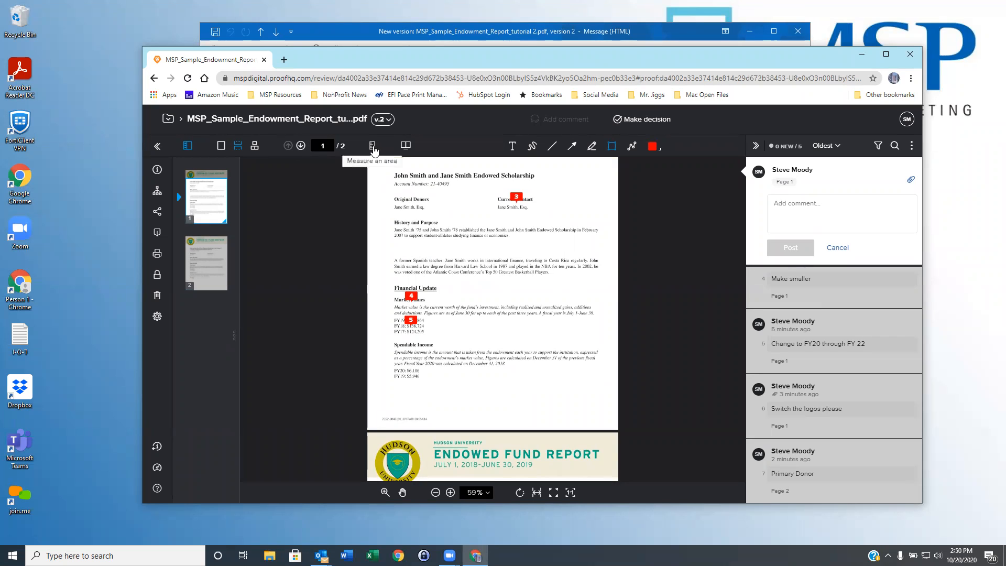
# Measure the full area of page 1 in inches, and return to single-page view with the measure tool closed
pyautogui.click(373, 149)
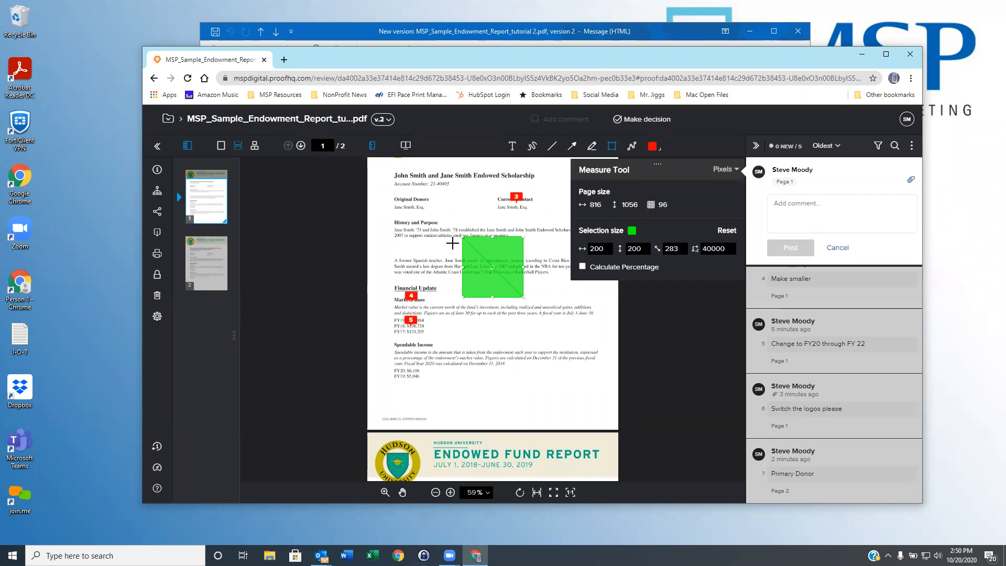
pyautogui.scroll(1, 461, 239)
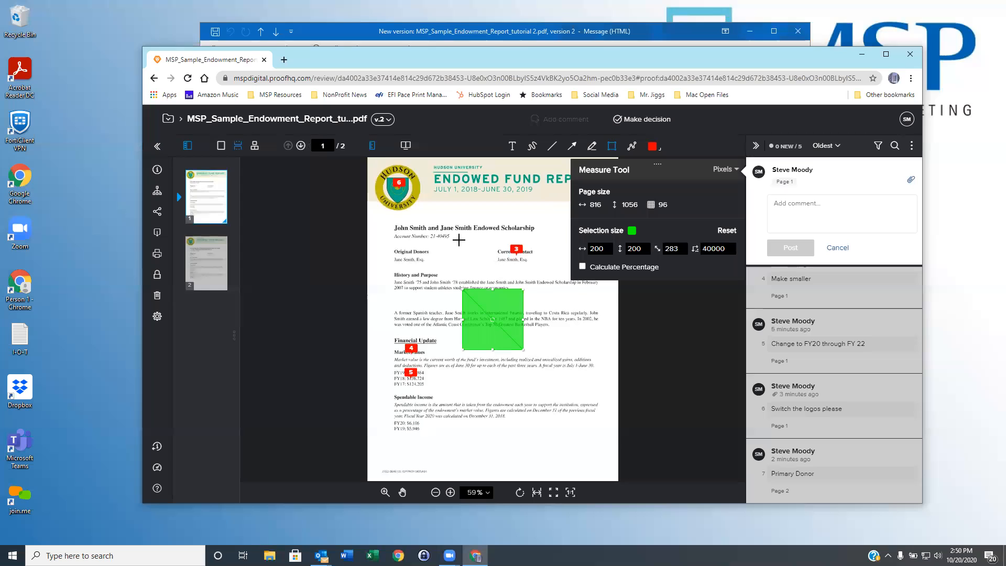
pyautogui.moveTo(461, 287); pyautogui.dragTo(365, 157)
pyautogui.moveTo(523, 349); pyautogui.dragTo(617, 479)
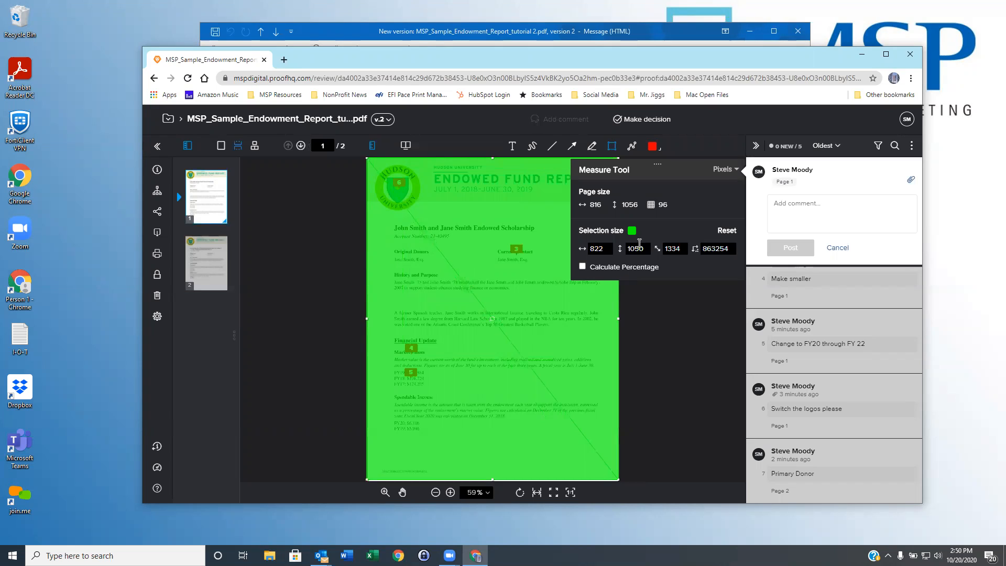
pyautogui.click(725, 170)
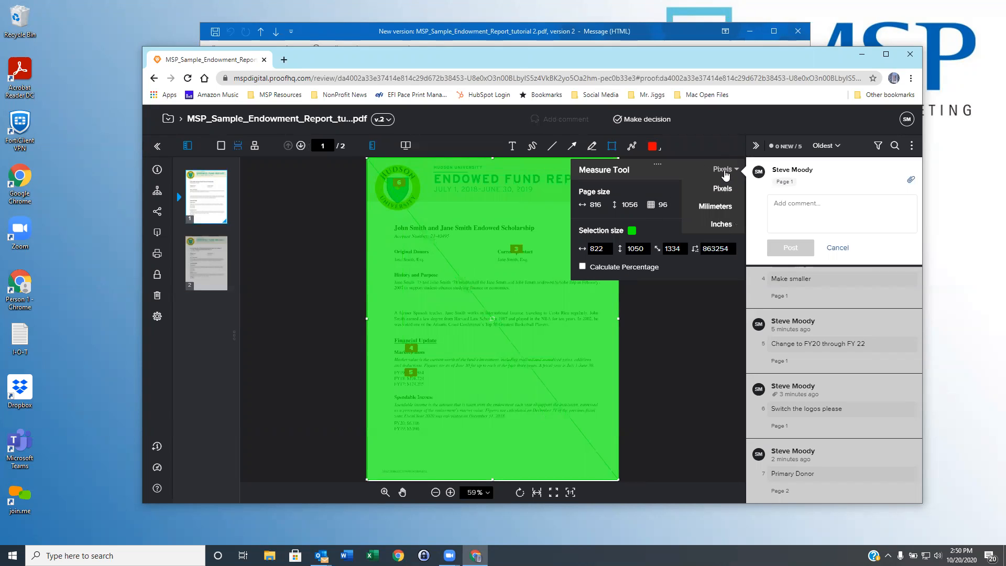
pyautogui.click(721, 225)
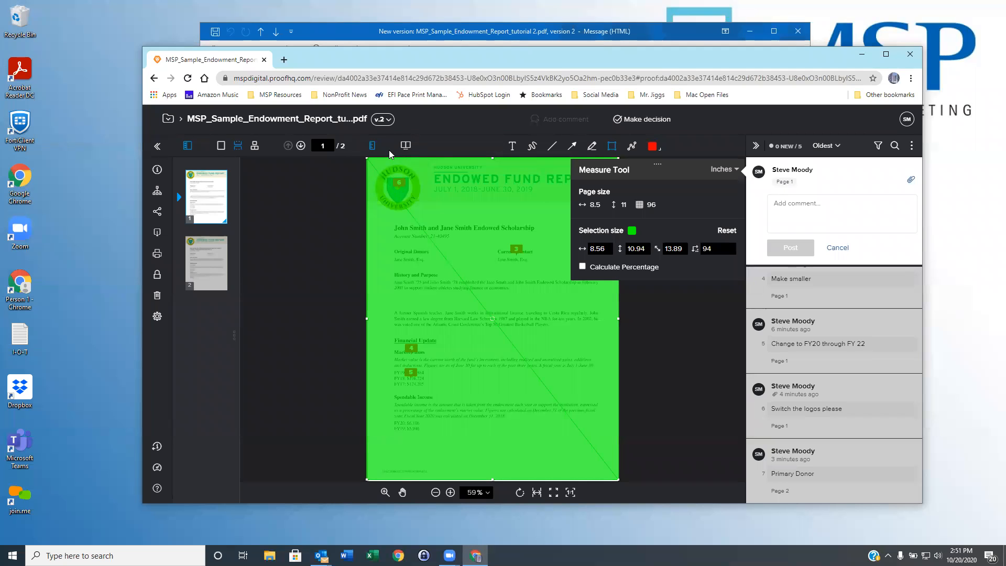
pyautogui.click(221, 146)
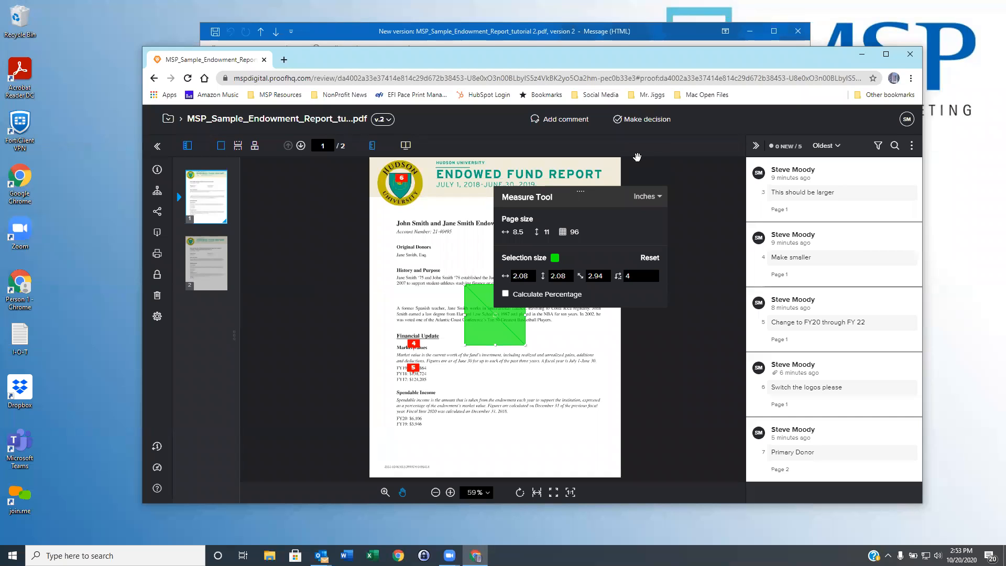
pyautogui.click(373, 152)
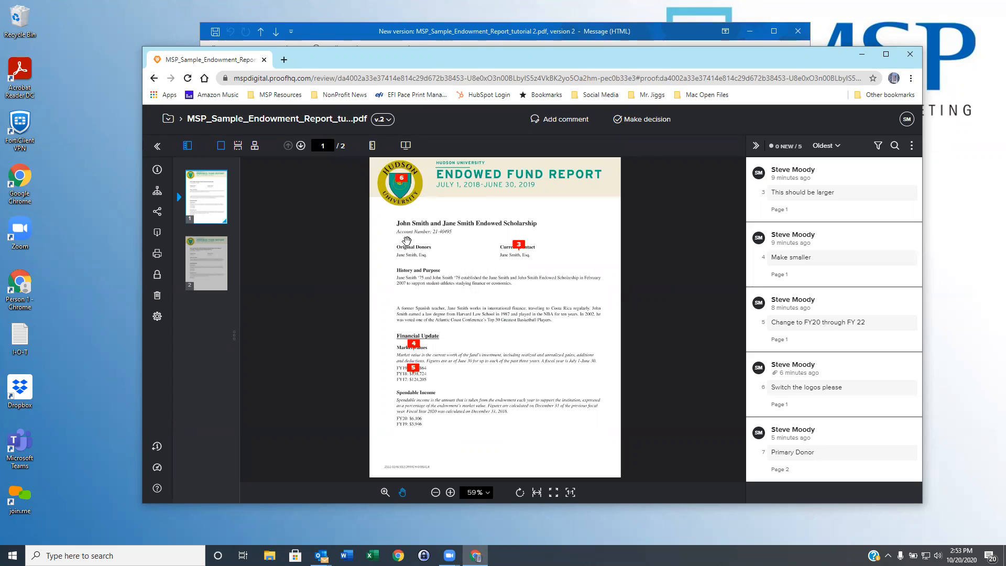
# Review both comments in version 1 of the proof and return to version 2
pyautogui.click(384, 120)
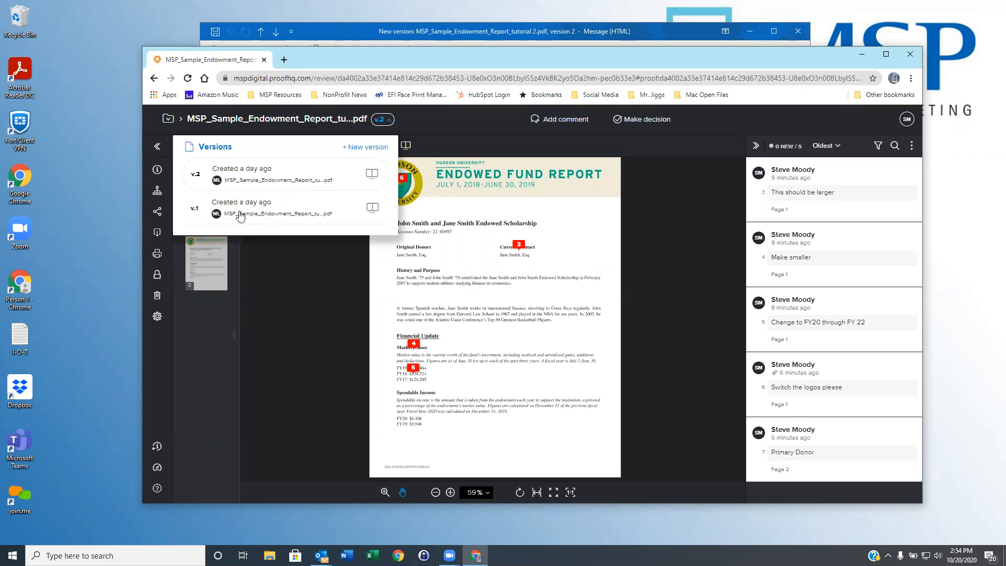
pyautogui.click(261, 213)
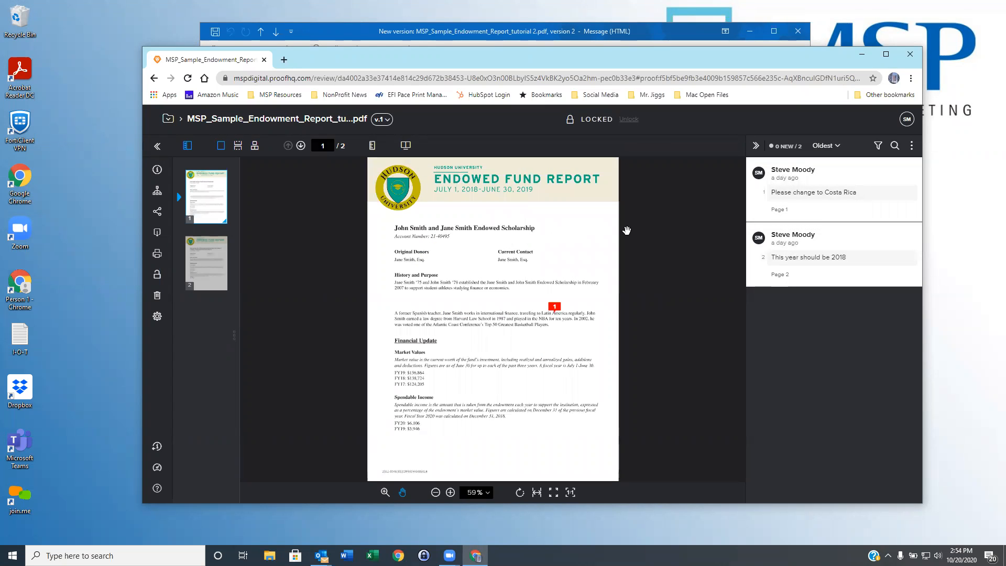
pyautogui.click(850, 193)
pyautogui.click(842, 269)
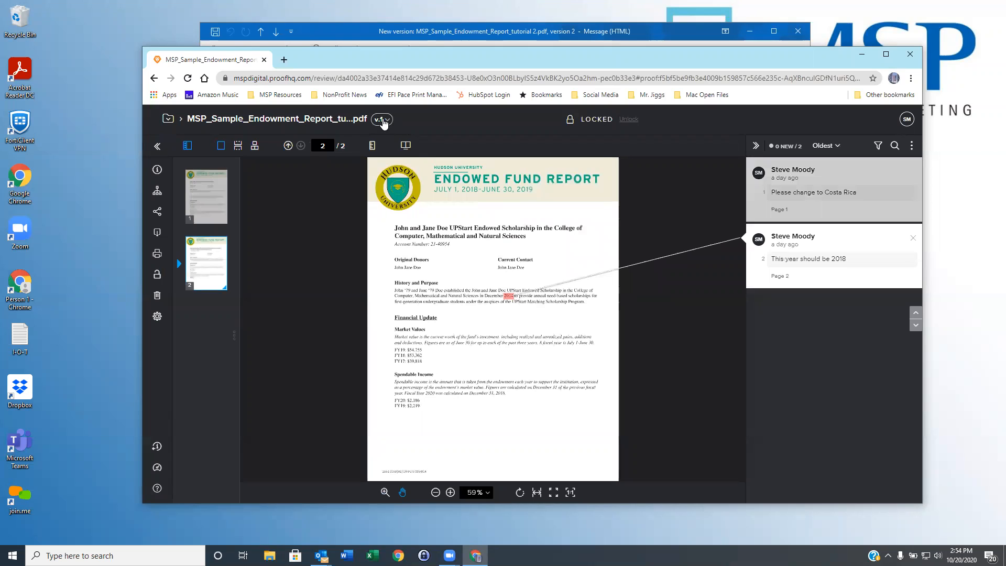
pyautogui.click(382, 120)
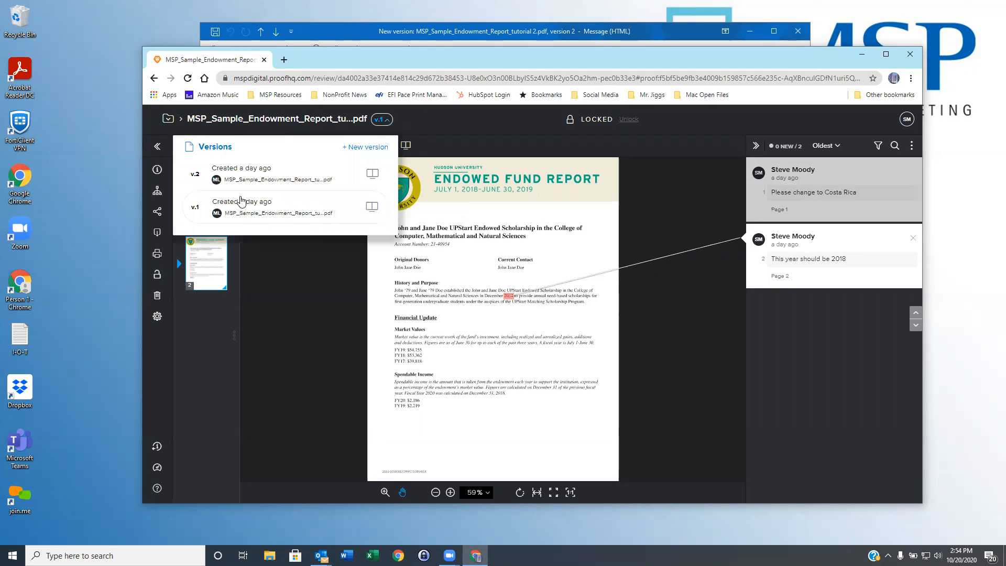
pyautogui.click(241, 182)
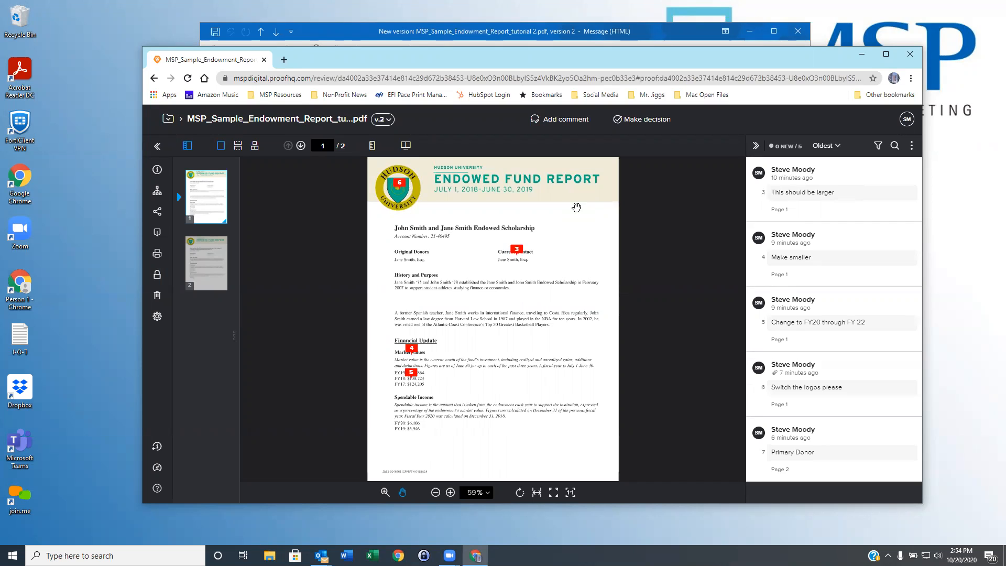
# Compare version 1 side by side with version 2, inspecting the Latin America comment, and return to version 2 alone
pyautogui.click(384, 120)
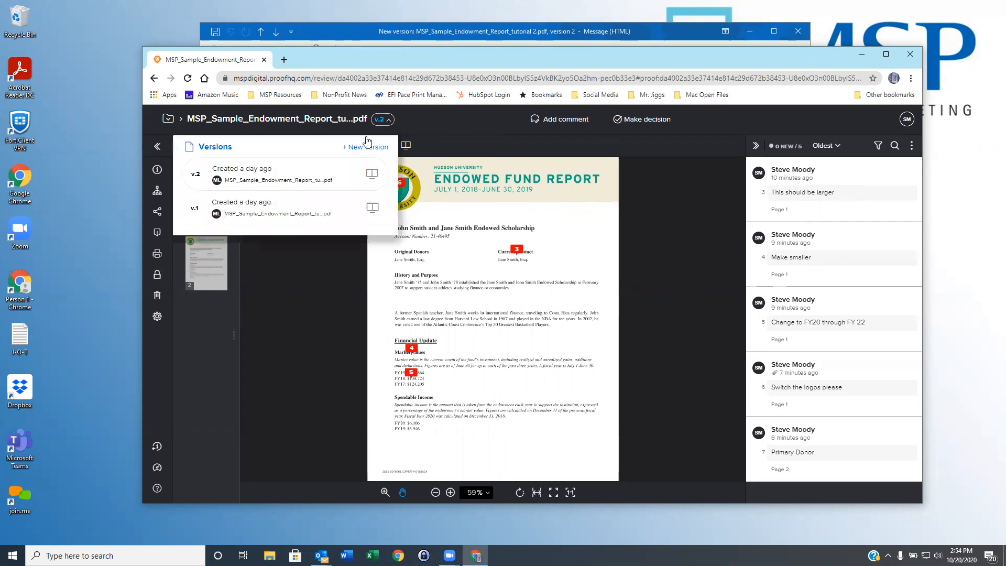
pyautogui.click(306, 209)
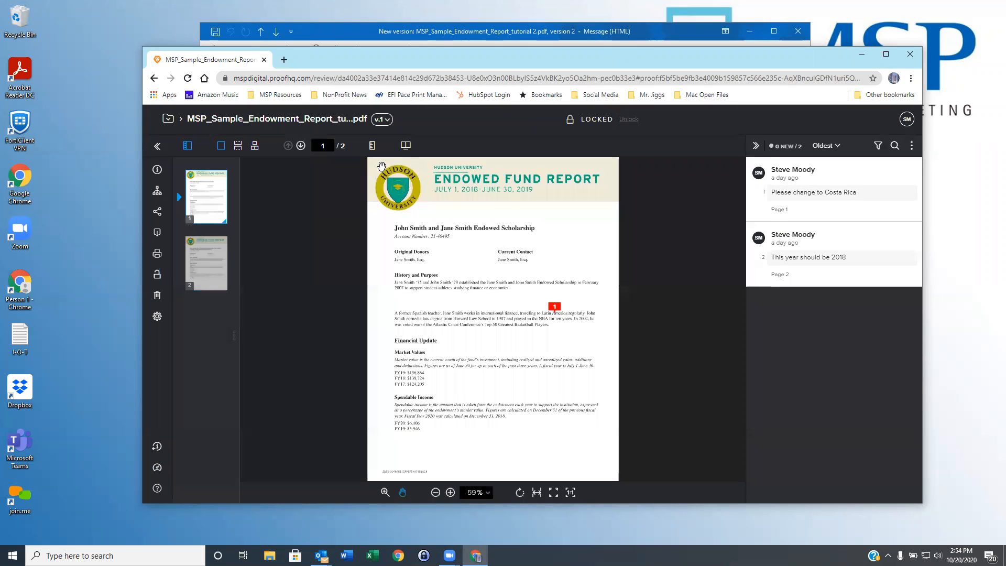
pyautogui.click(406, 146)
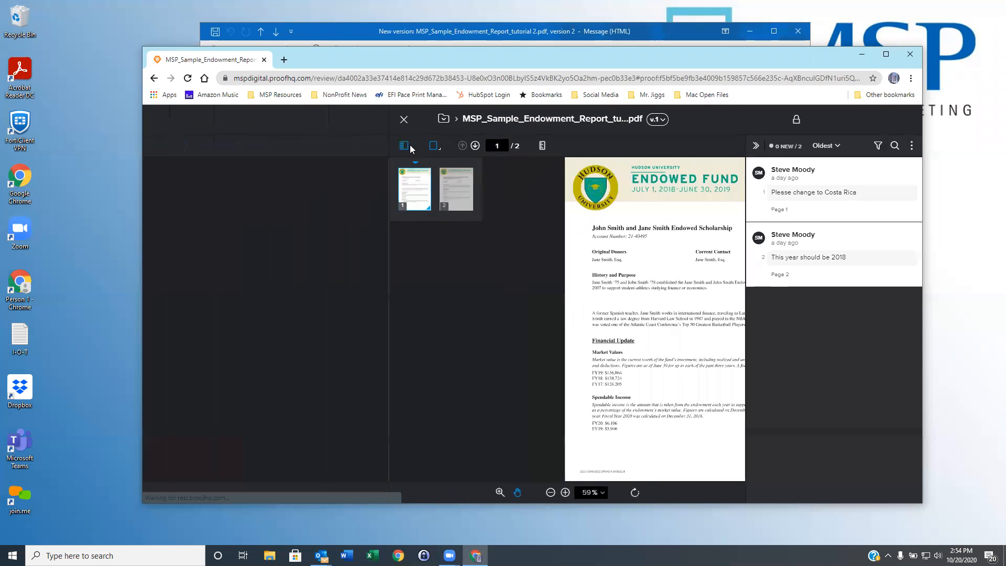
pyautogui.click(756, 145)
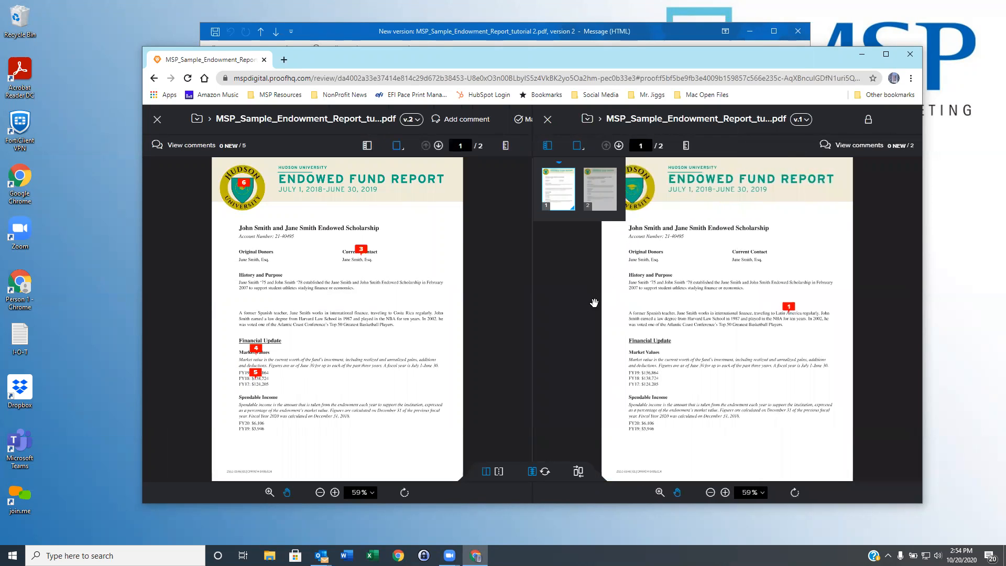
pyautogui.click(790, 313)
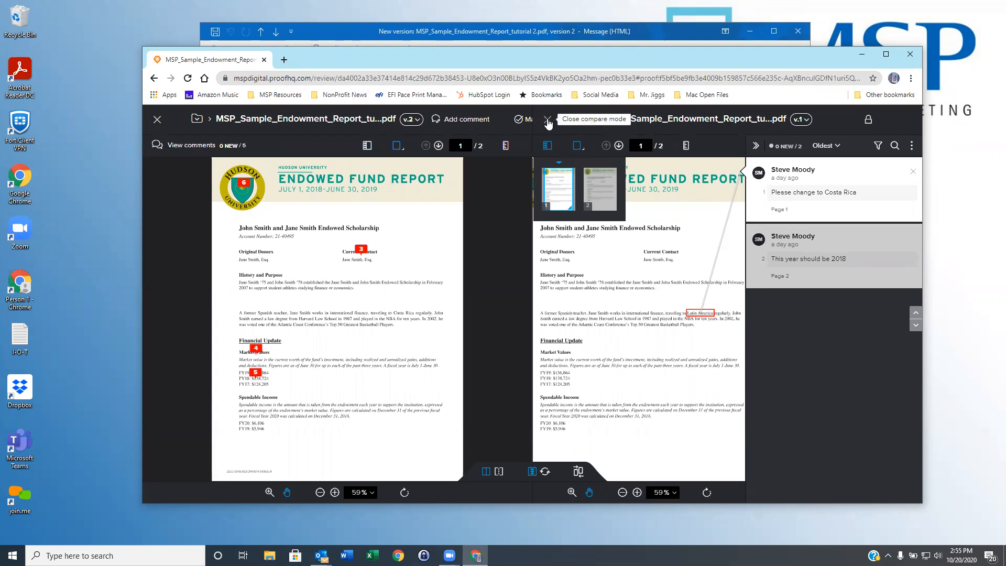
pyautogui.click(155, 121)
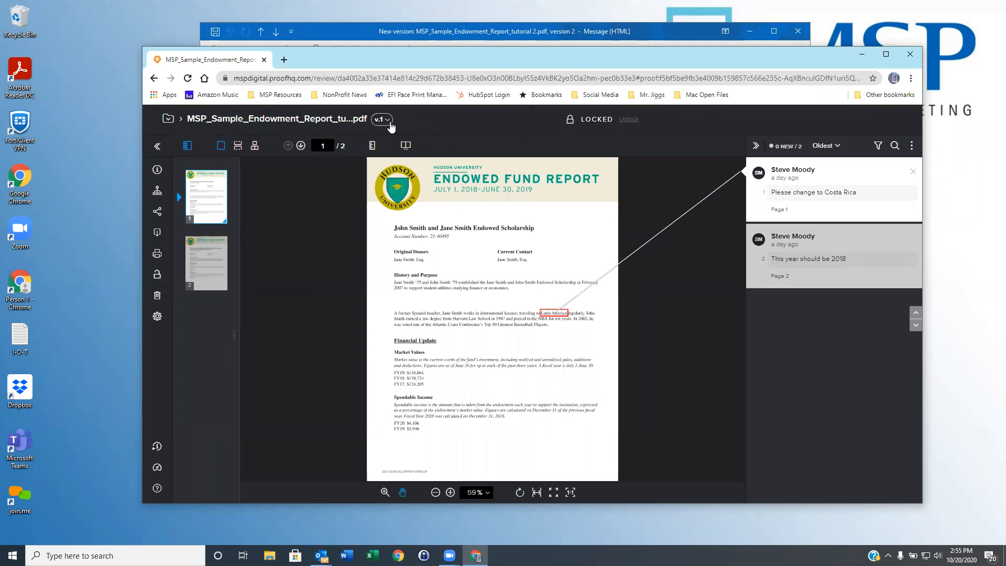
pyautogui.click(388, 120)
pyautogui.click(263, 172)
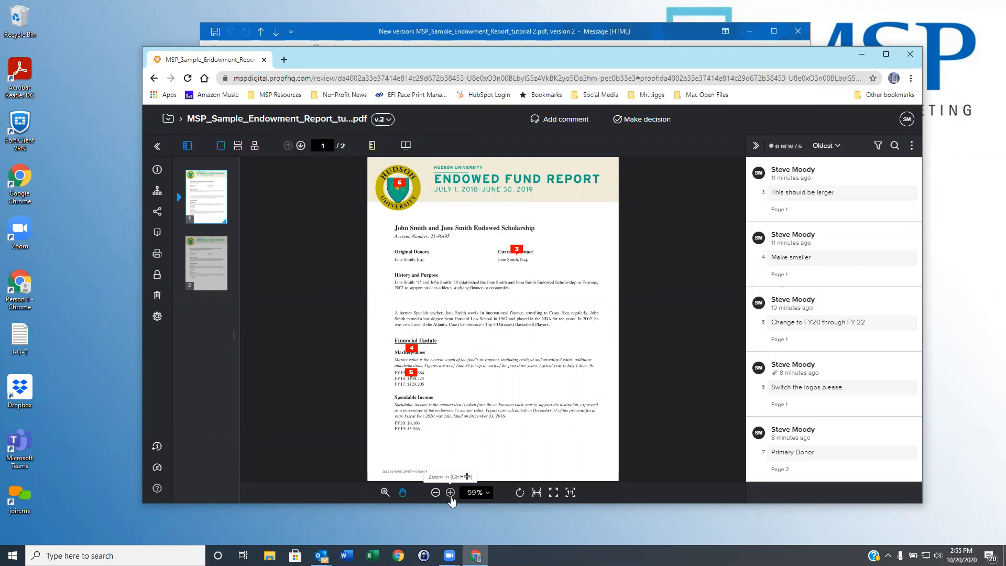
# Magnify page 1 to 125%, reduce it to 75%, and fit the whole page in the viewer
pyautogui.click(450, 493)
pyautogui.click(451, 492)
pyautogui.click(450, 493)
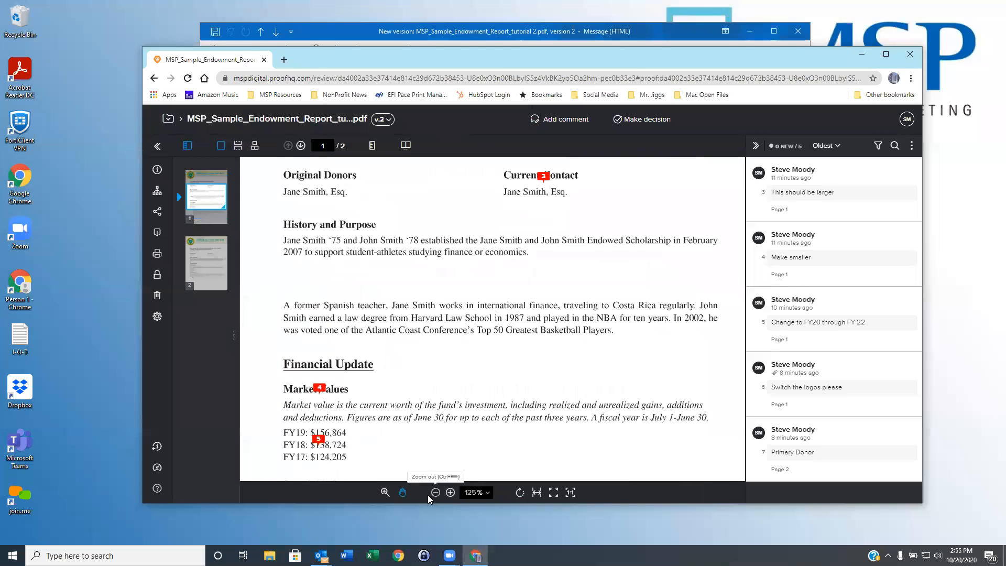
pyautogui.click(435, 493)
pyautogui.click(435, 492)
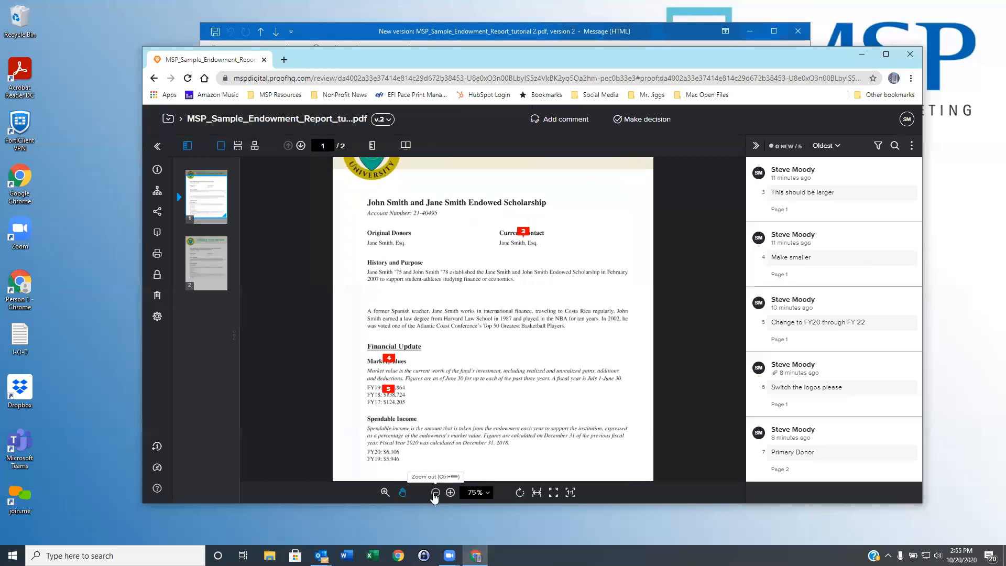
pyautogui.click(554, 493)
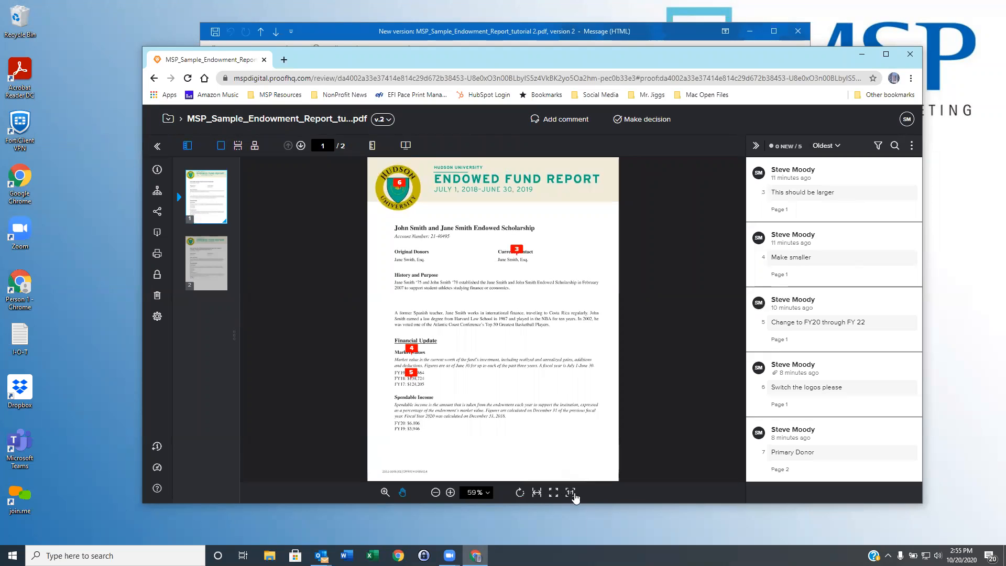
# Display the proof at actual size and go to page 2
pyautogui.click(572, 494)
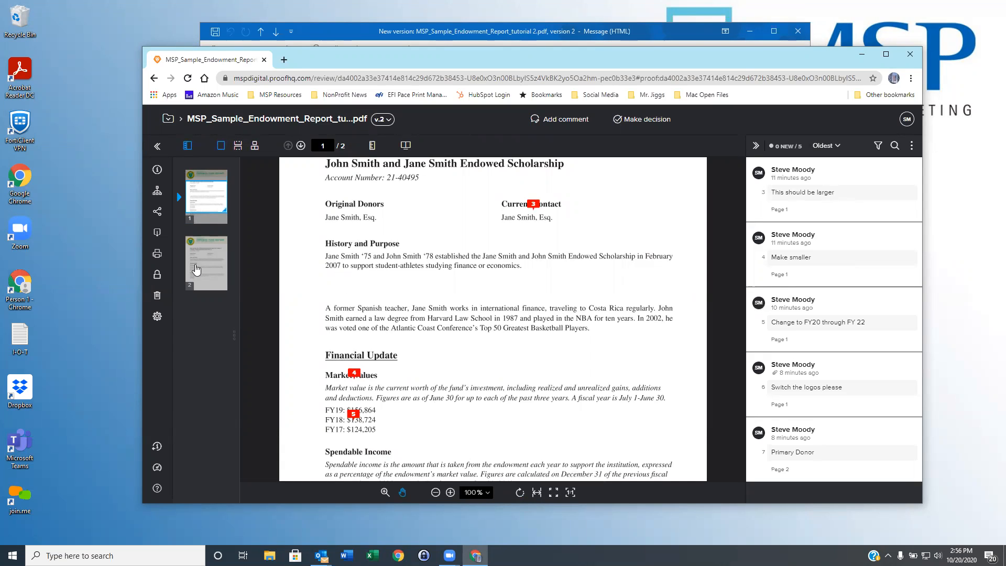
pyautogui.click(198, 270)
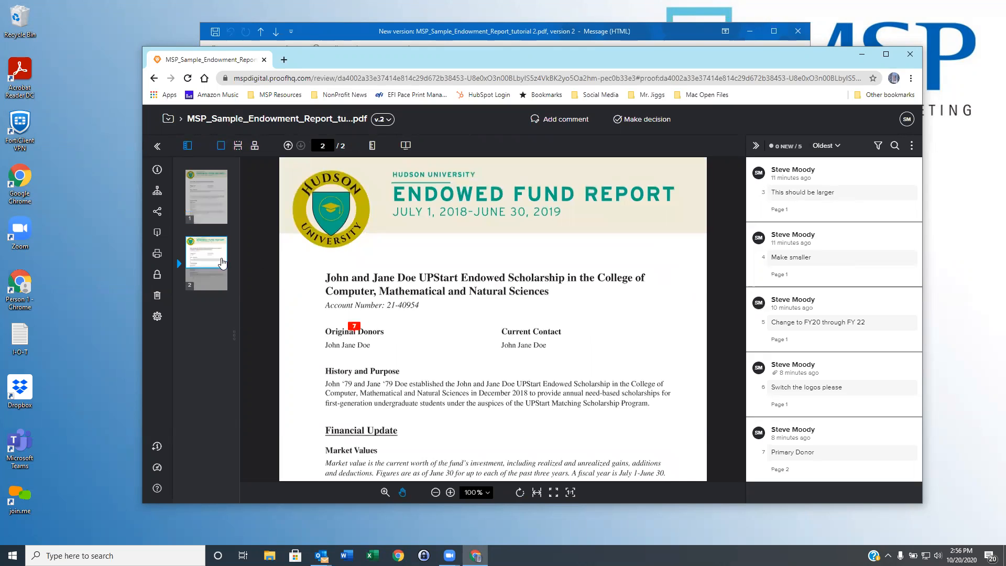
pyautogui.click(219, 266)
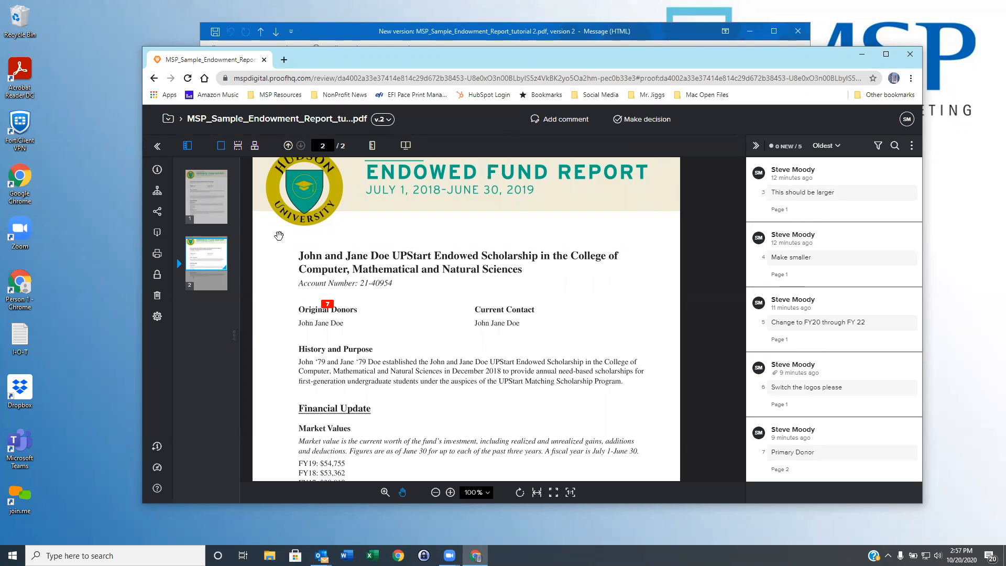
# Download the version 2 proof as a PDF and open the downloaded file
pyautogui.moveTo(178, 256)
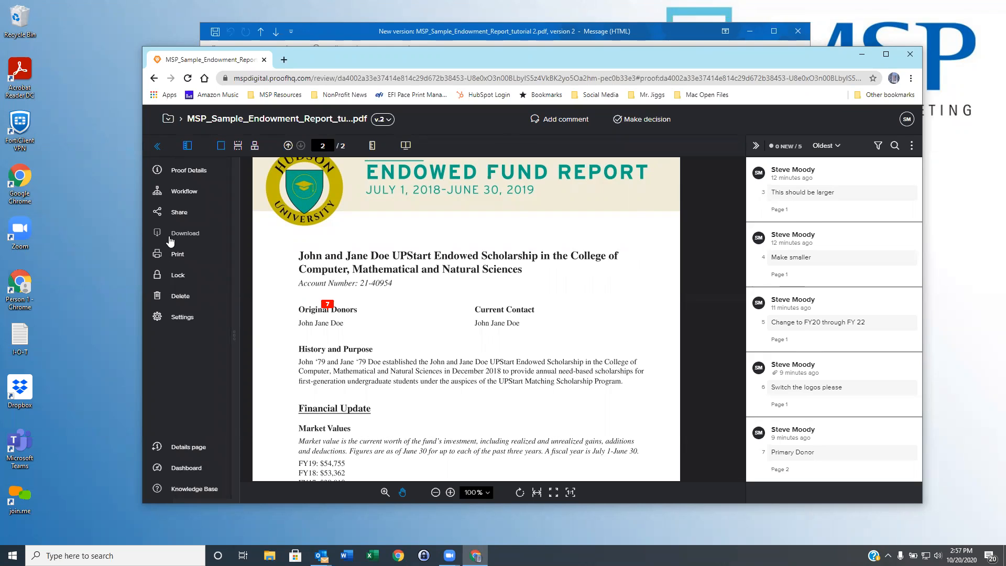
pyautogui.click(173, 236)
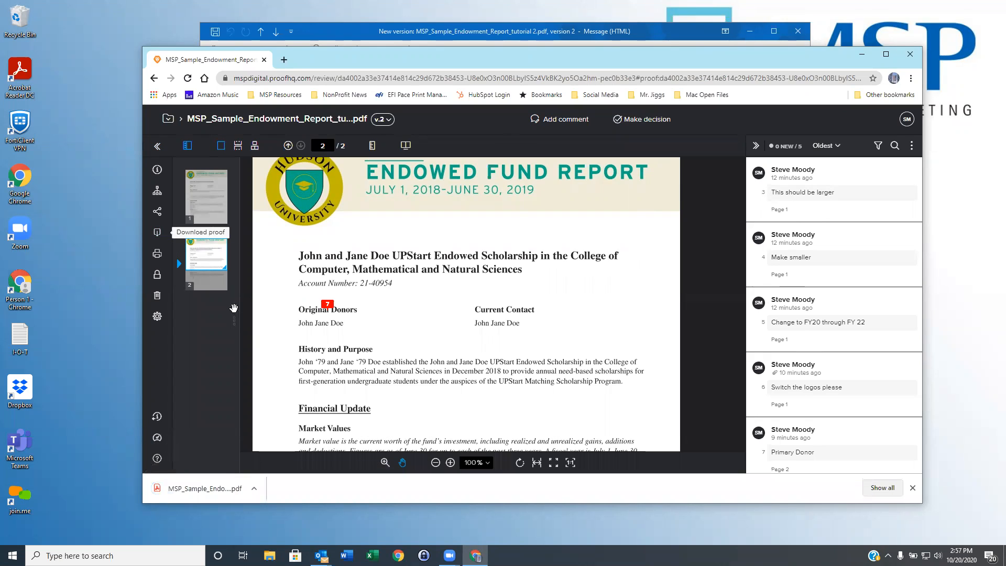
pyautogui.click(227, 488)
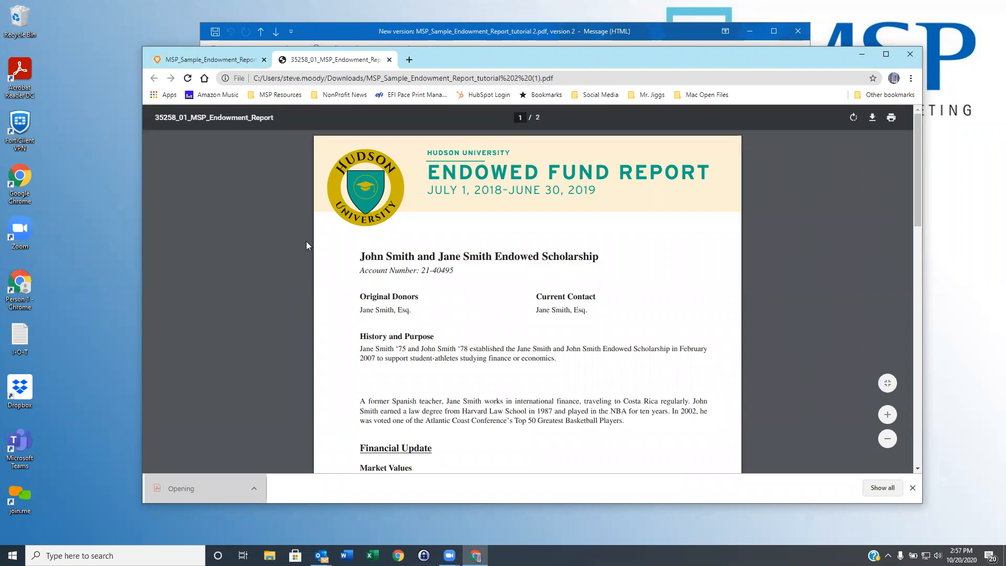
# Look through the pages of the downloaded endowment report PDF, and close it to return to the proof
pyautogui.scroll(-6, 396, 288)
pyautogui.scroll(6, 397, 288)
pyautogui.scroll(-6, 396, 289)
pyautogui.scroll(6, 397, 288)
pyautogui.scroll(-6, 397, 288)
pyautogui.scroll(6, 397, 288)
pyautogui.scroll(-6, 397, 287)
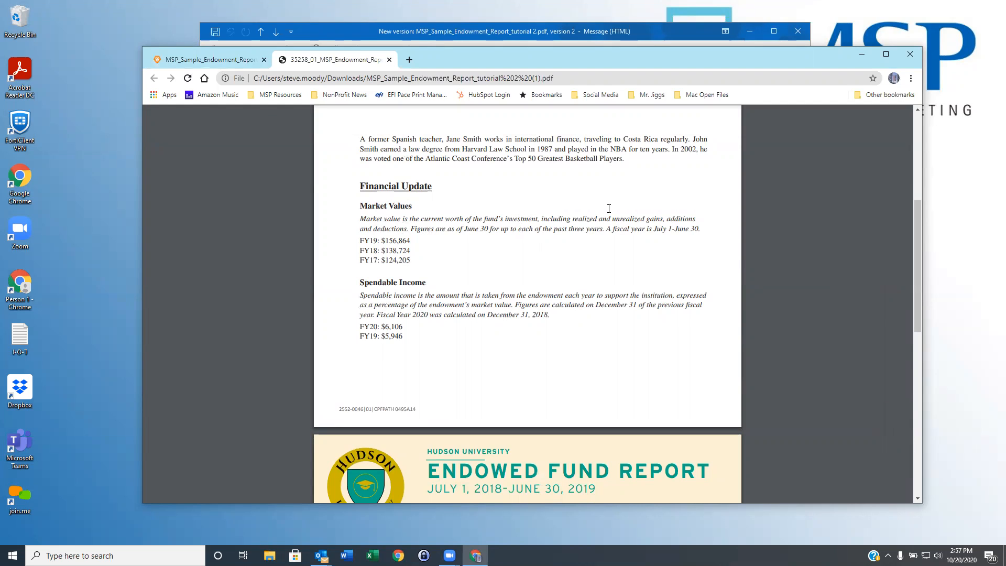
pyautogui.moveTo(752, 133)
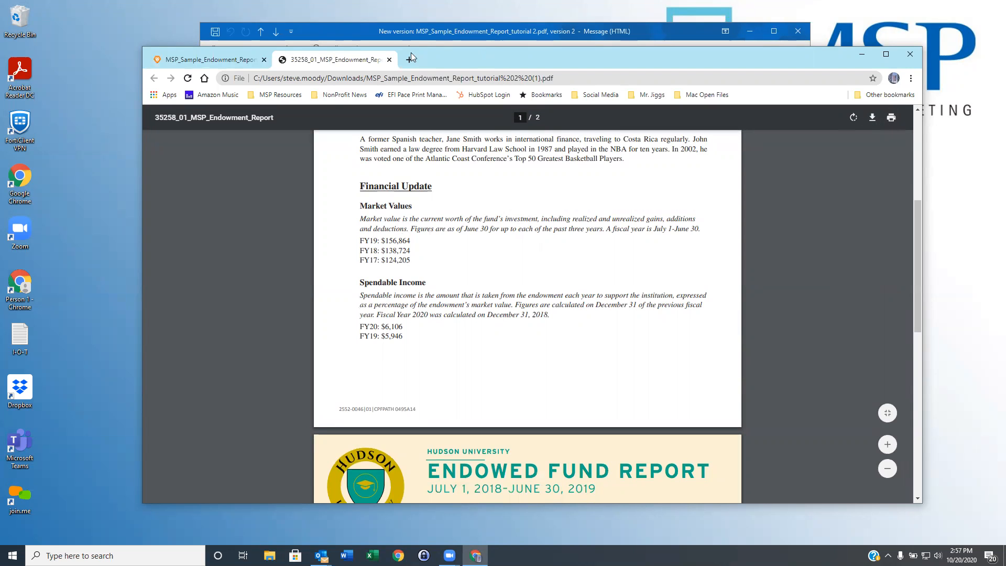
pyautogui.click(389, 60)
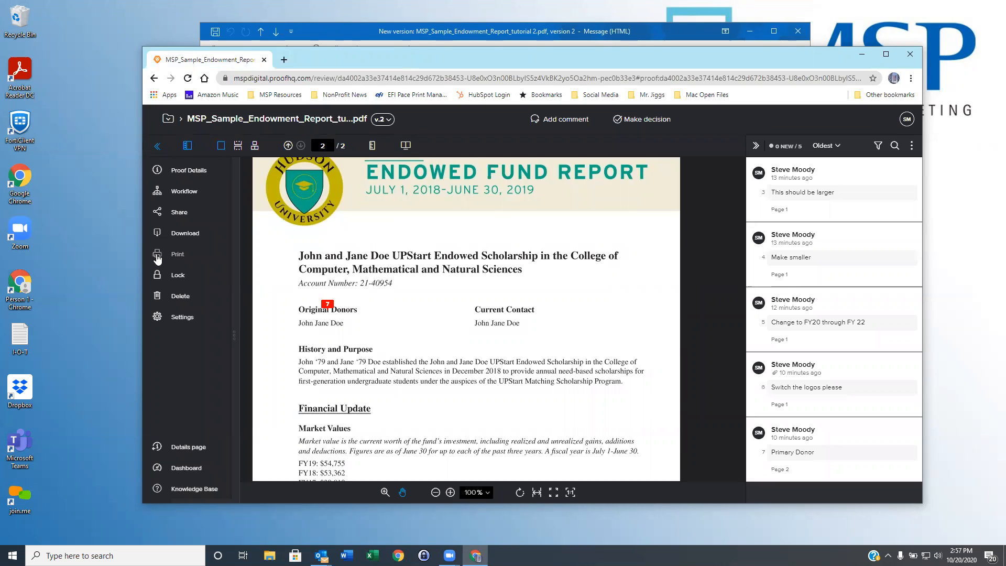
# Open the proof's print summary, review its workflow, decisions and comments, and close it
pyautogui.click(157, 256)
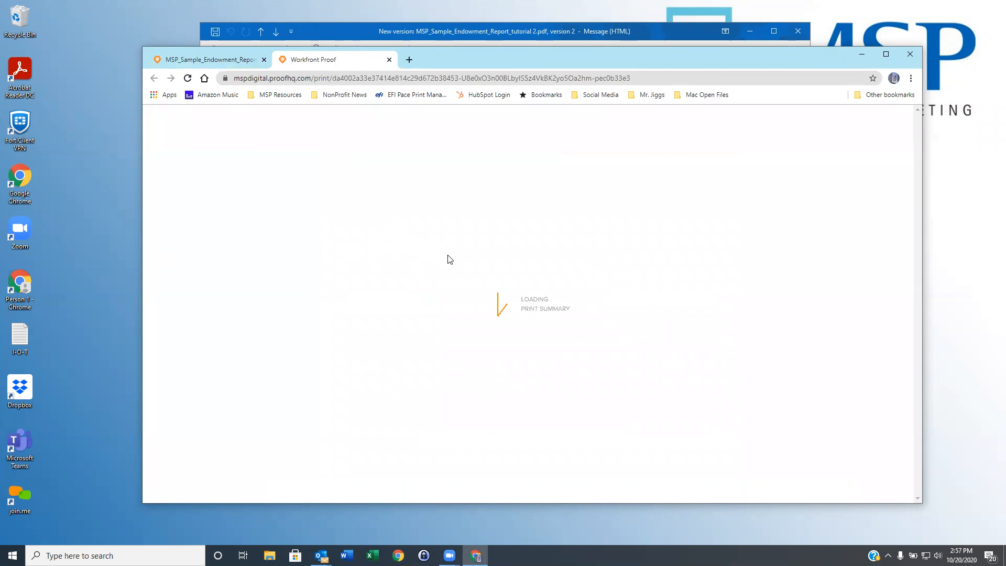
pyautogui.scroll(-2, 453, 307)
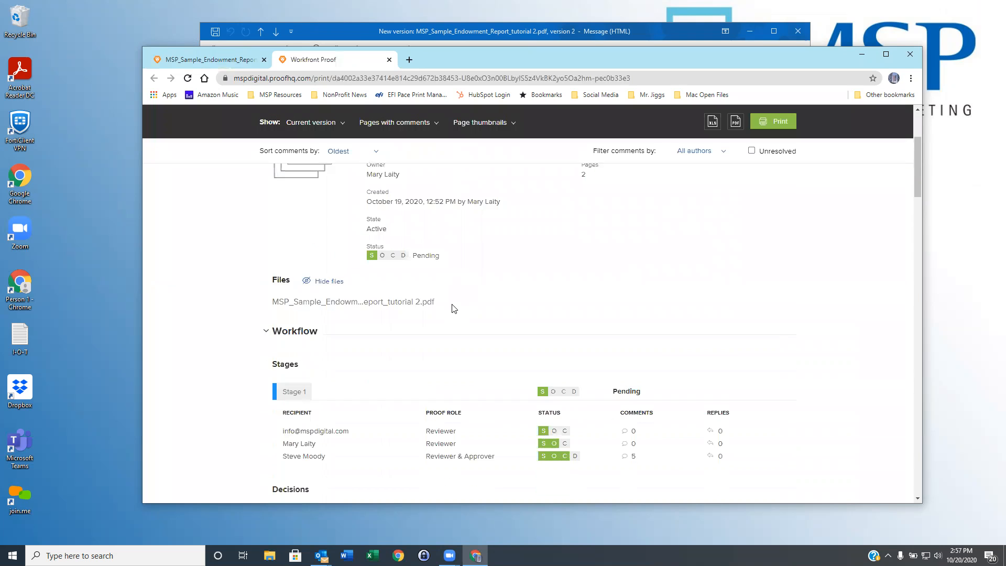
pyautogui.scroll(-4, 454, 308)
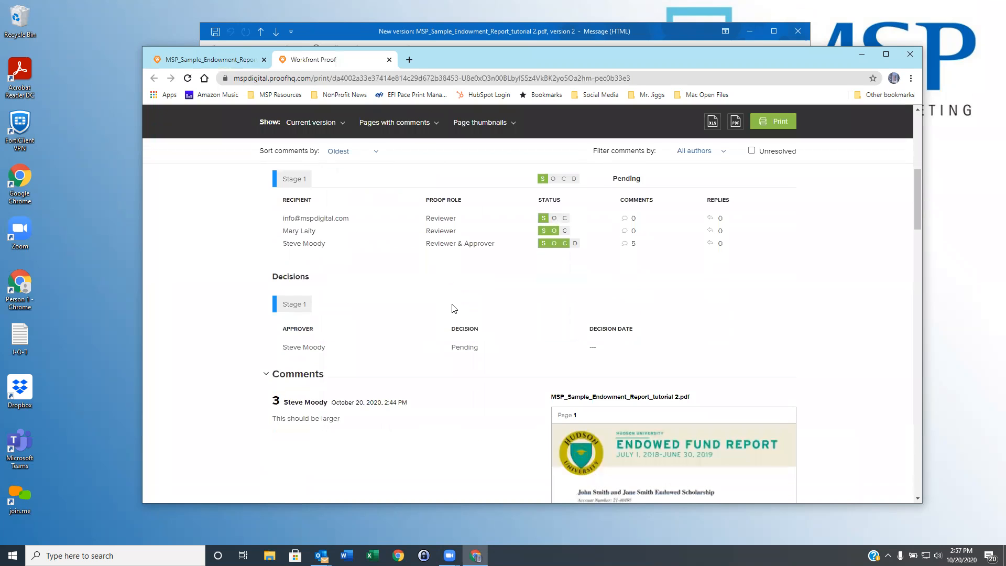
pyautogui.scroll(-6, 454, 308)
pyautogui.scroll(-4, 454, 308)
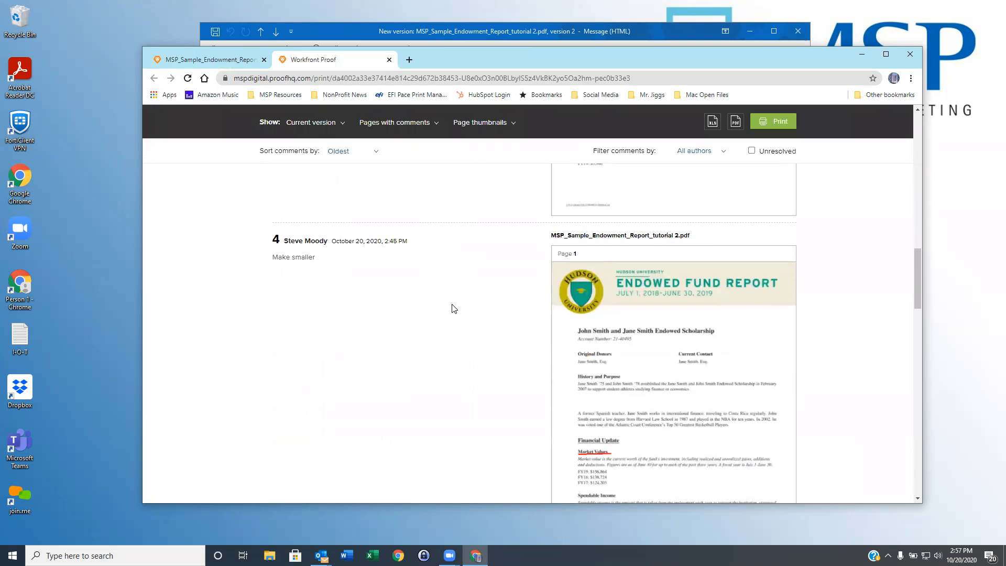
pyautogui.scroll(-5, 454, 308)
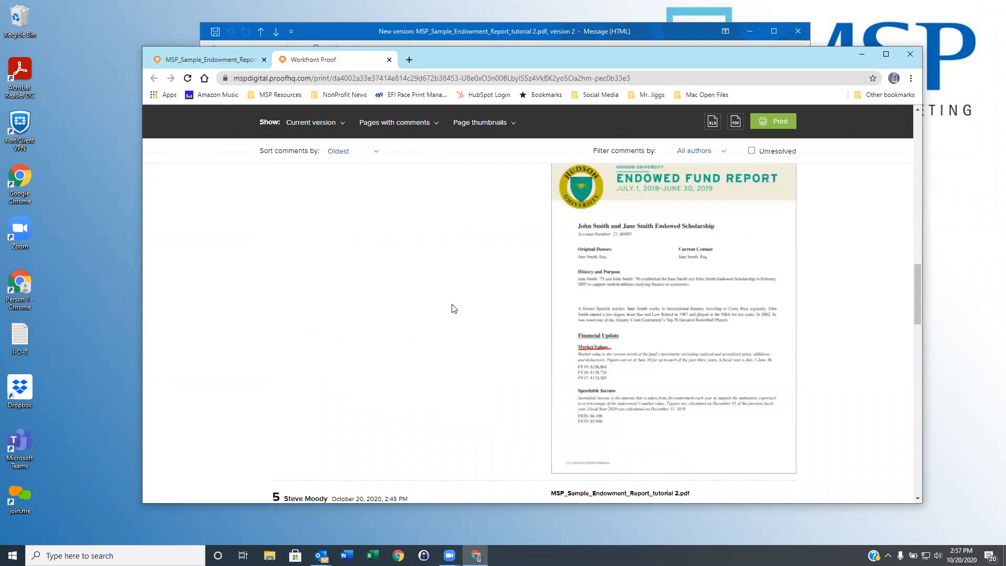
pyautogui.scroll(5, 454, 308)
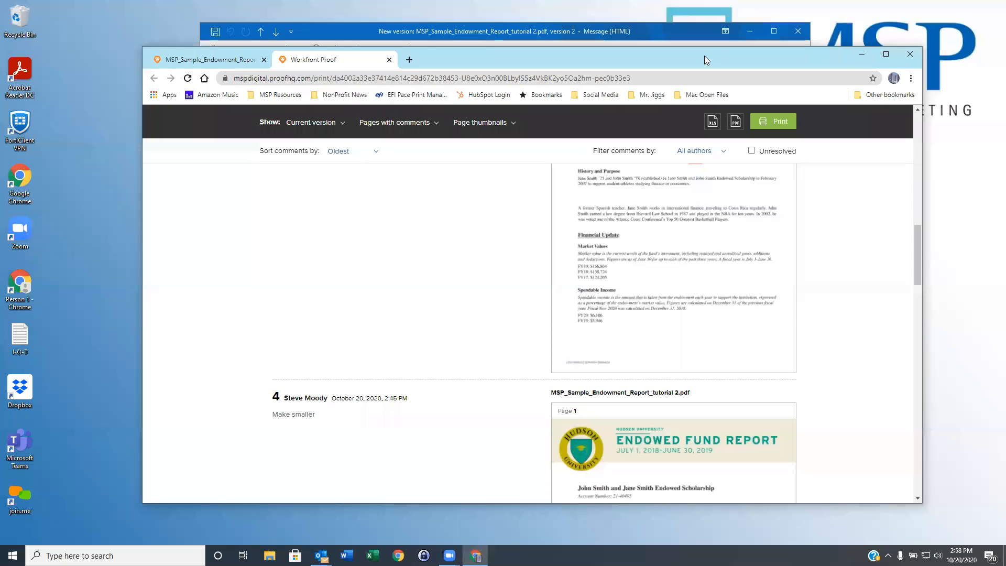
pyautogui.click(389, 60)
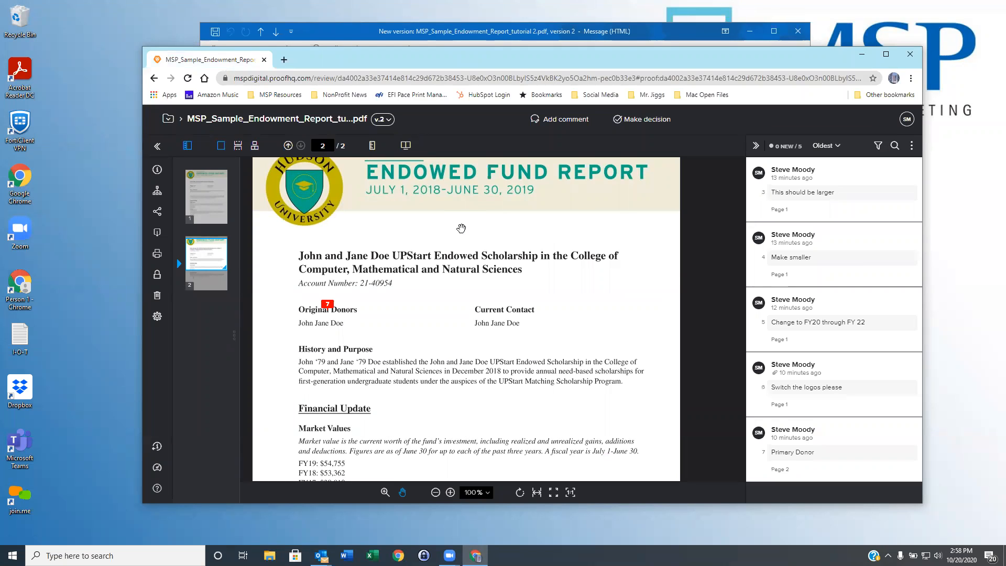
# Review the proof's sharing options for a public link and for adding recipients, and return to the page with the side menu collapsed
pyautogui.moveTo(159, 216)
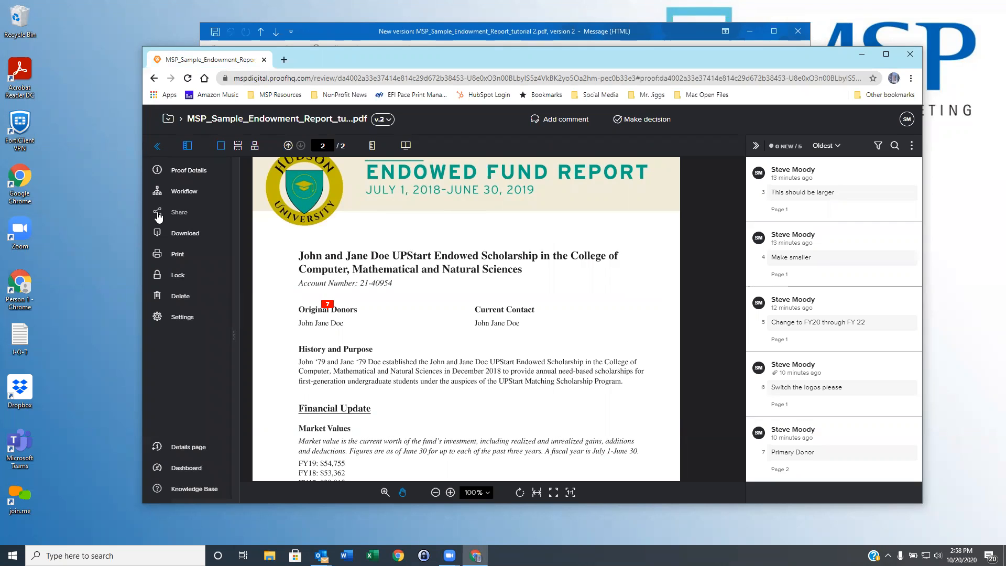
pyautogui.click(158, 216)
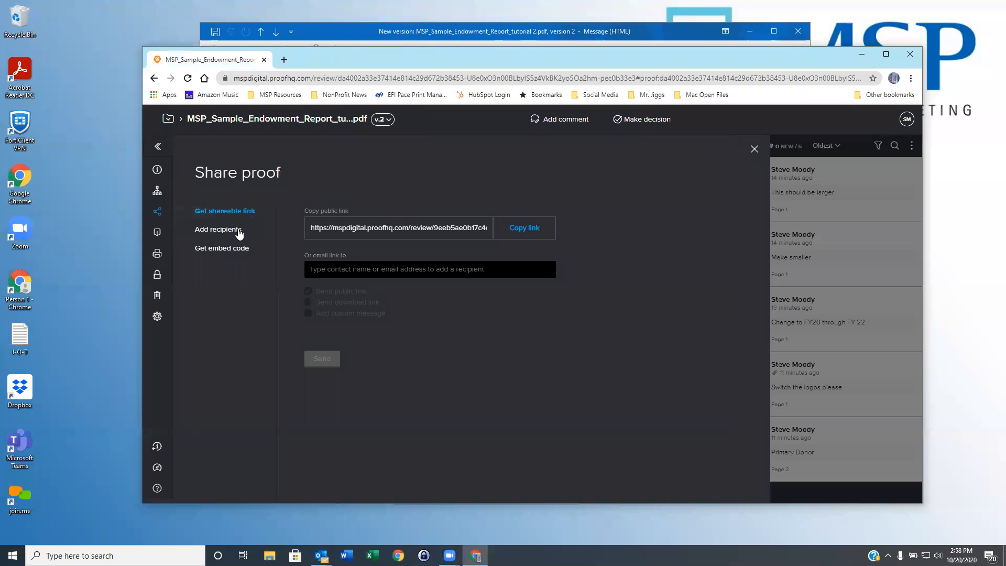
pyautogui.click(239, 231)
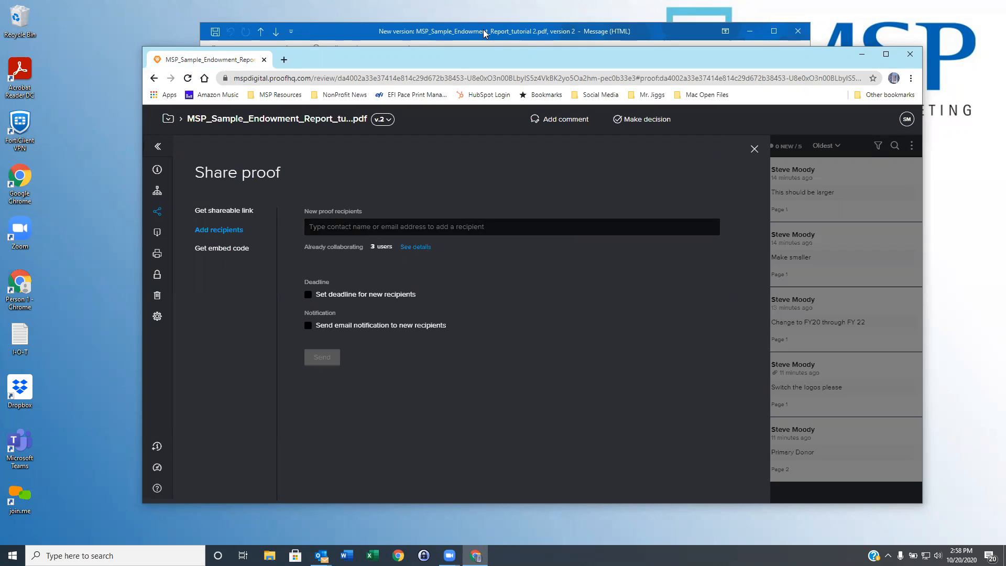
pyautogui.click(159, 147)
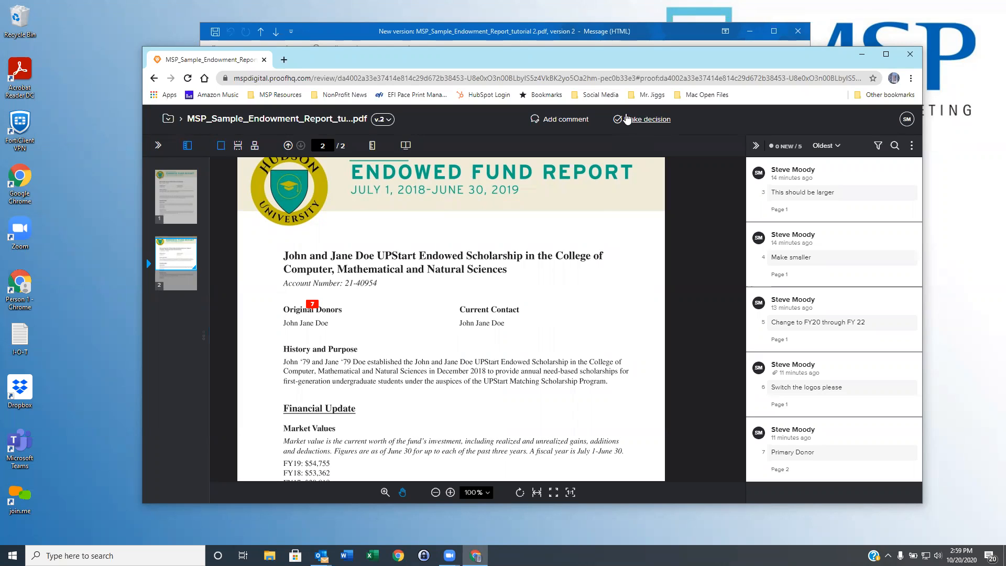
# Submit the decision "Changes required" for version 2 of the proof, accepting the responsibility statement
pyautogui.click(631, 124)
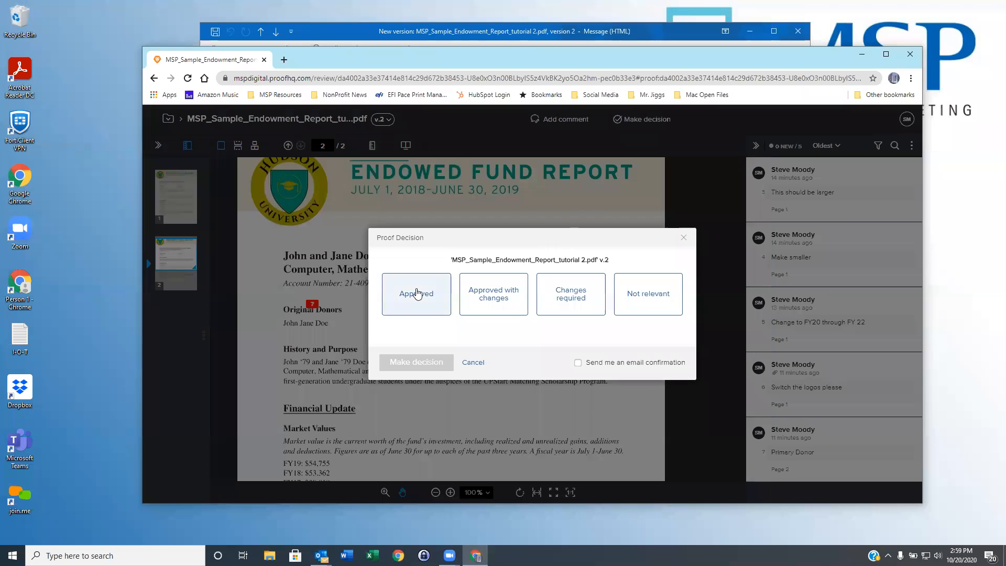
pyautogui.click(418, 294)
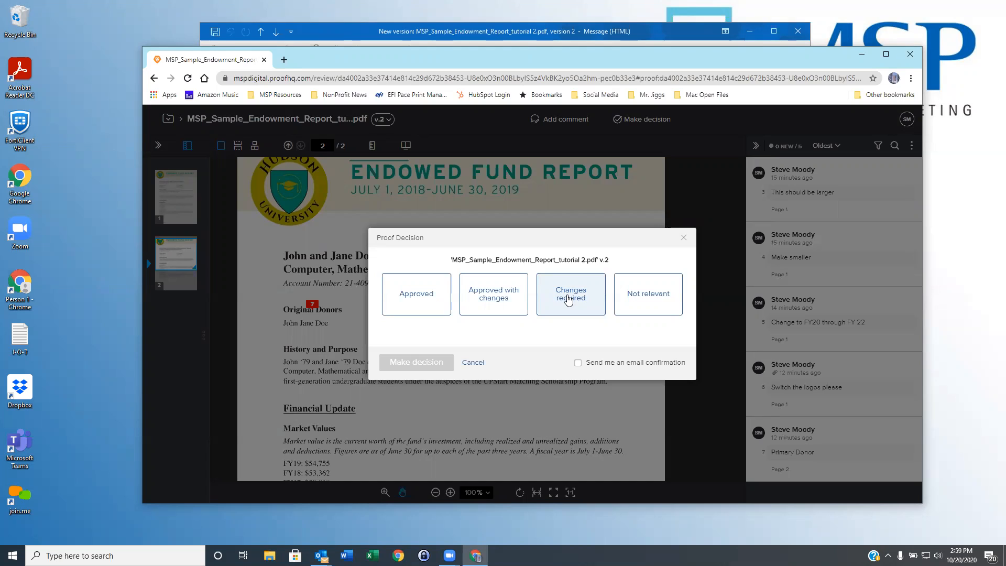
pyautogui.click(568, 300)
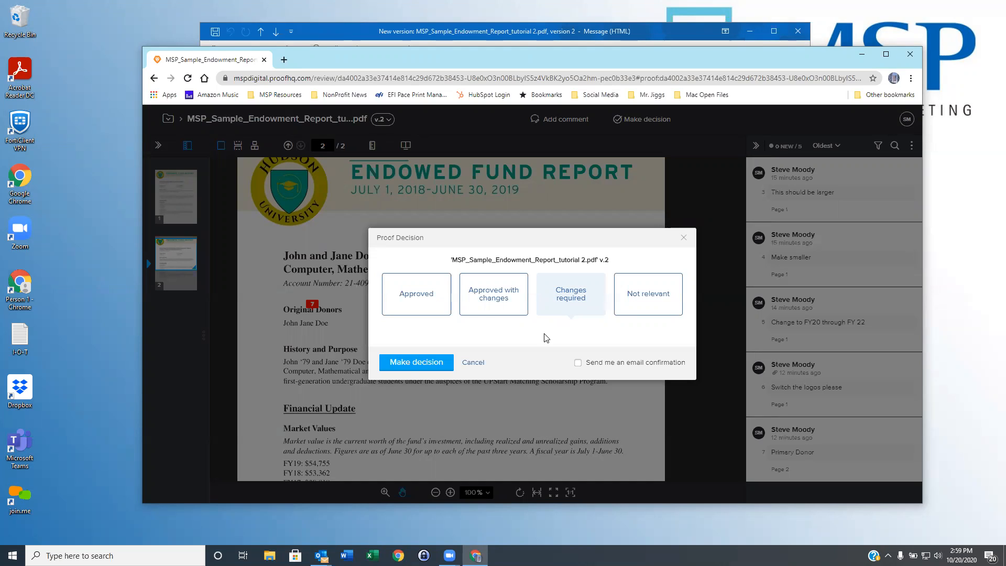
pyautogui.click(413, 364)
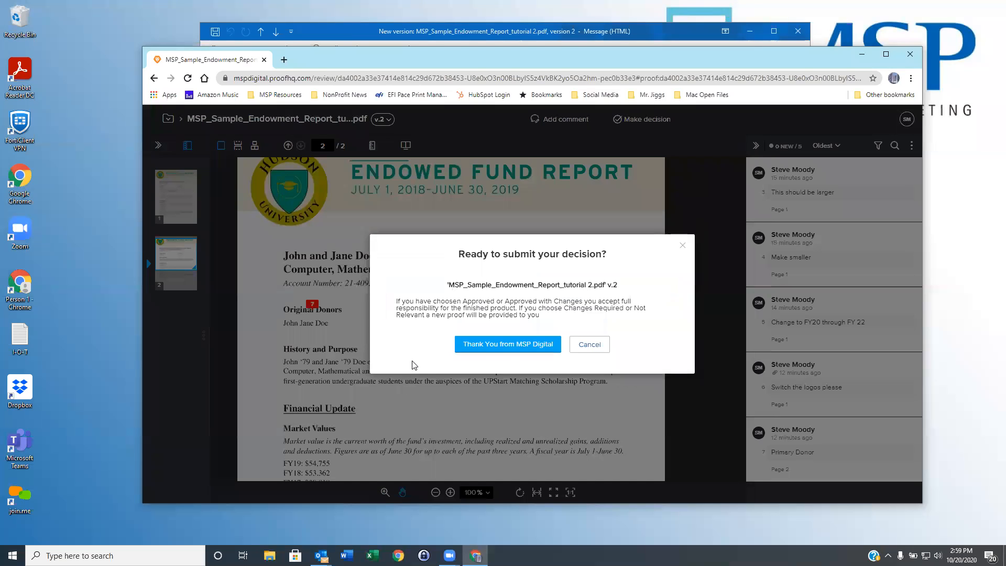
pyautogui.click(509, 347)
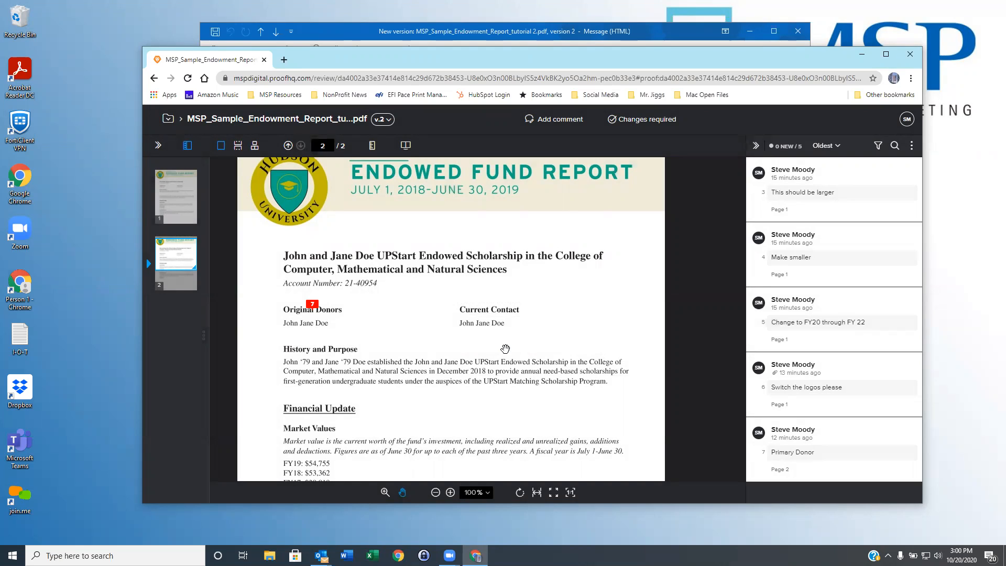
# Check the list of proof versions and close it, staying on version 2
pyautogui.click(384, 120)
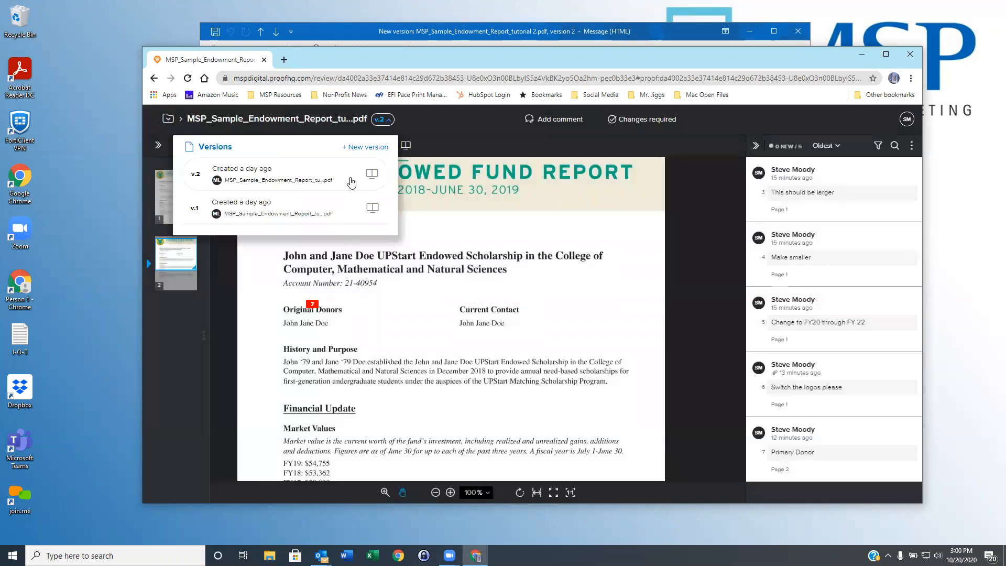
pyautogui.click(446, 131)
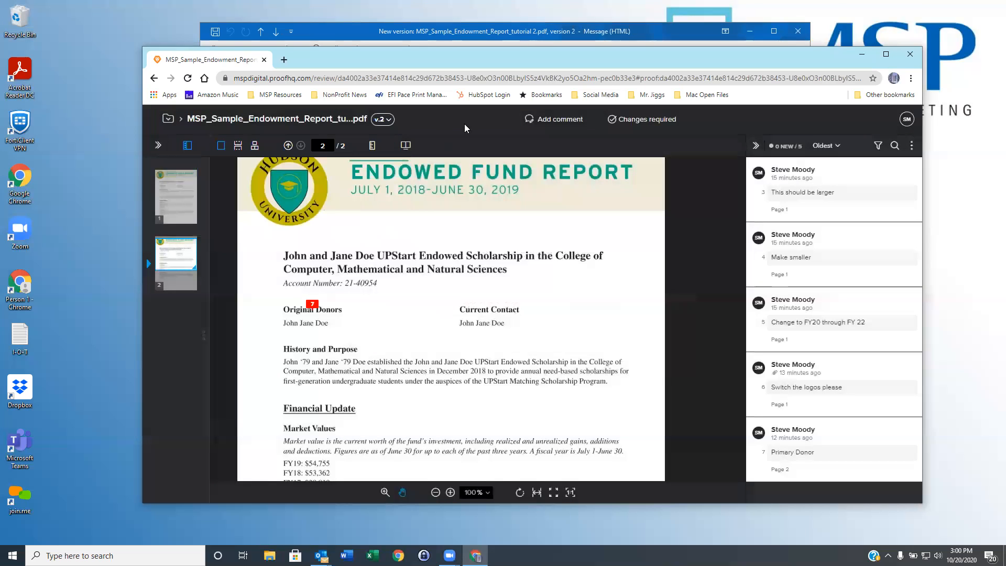